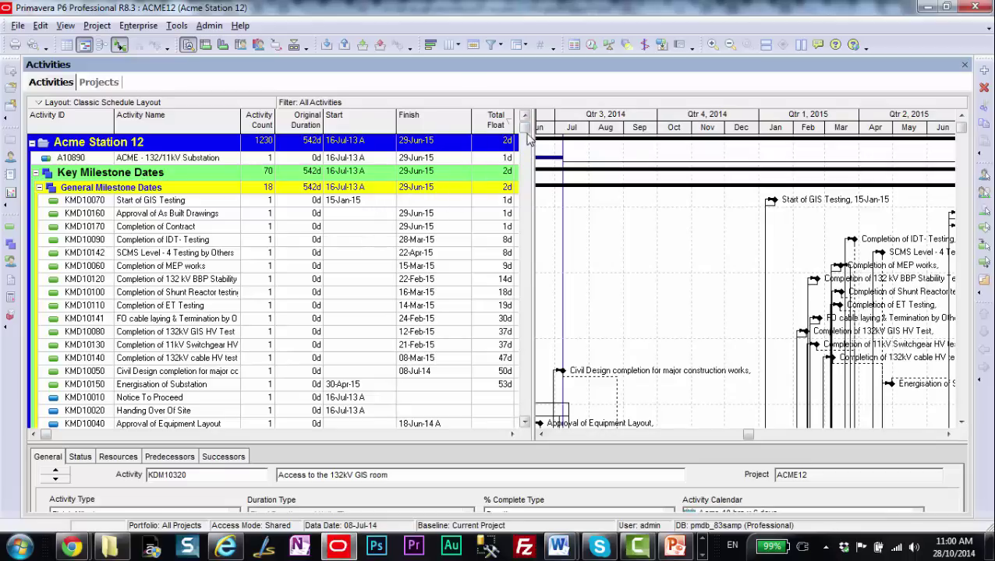
Scroll the activity table down to the TCD 11kV CTs & VTs Testing and 11kV Relay Testing rows.
{"action": "left_click_drag", "start_coordinate": [526, 133], "coordinate": [526, 292]}
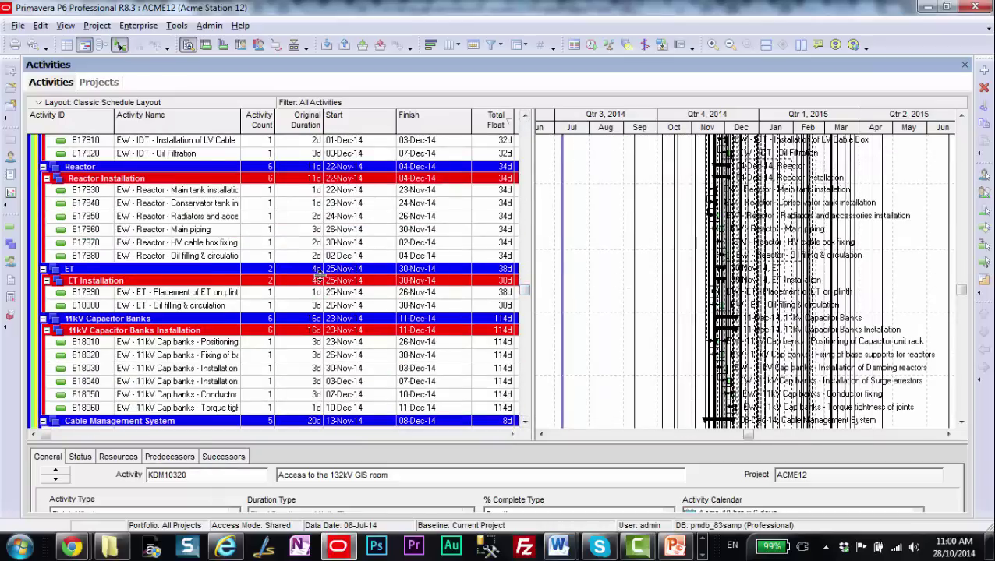
{"action": "left_click_drag", "start_coordinate": [527, 293], "coordinate": [524, 377]}
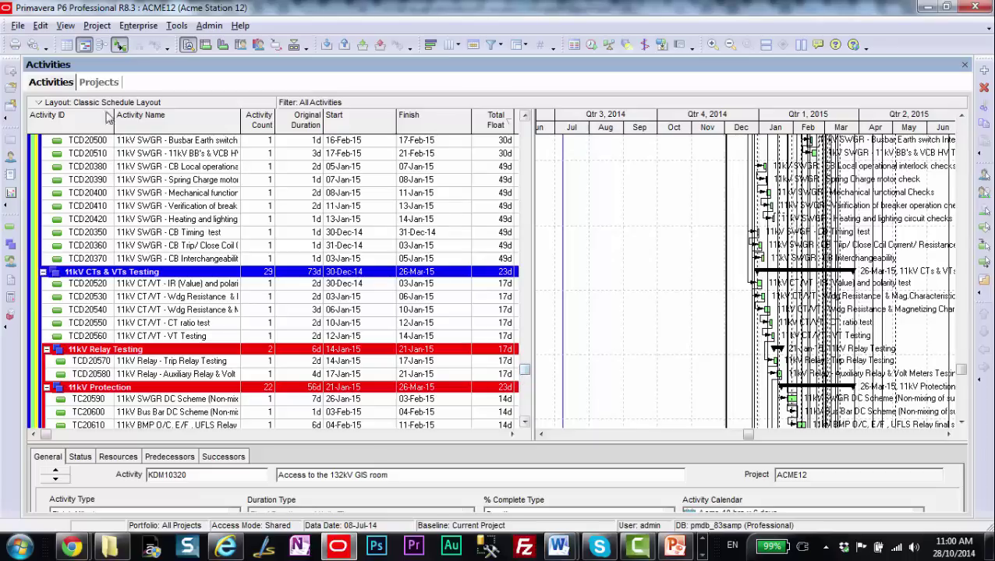
Set the durations format to 2 decimals in User Preferences Time Units.
{"action": "left_click", "coordinate": [40, 25]}
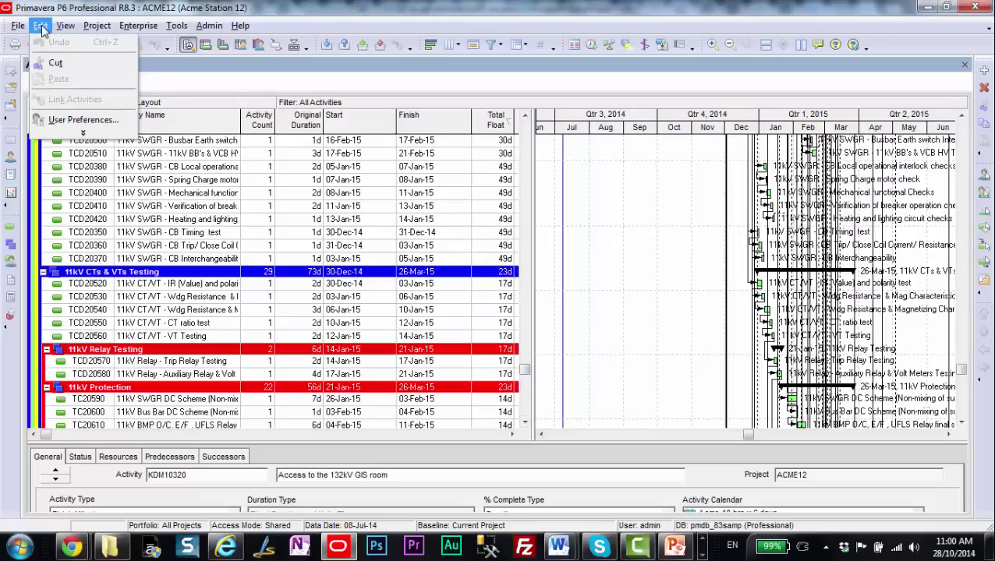
{"action": "left_click", "coordinate": [55, 121]}
{"action": "left_click", "coordinate": [445, 139]}
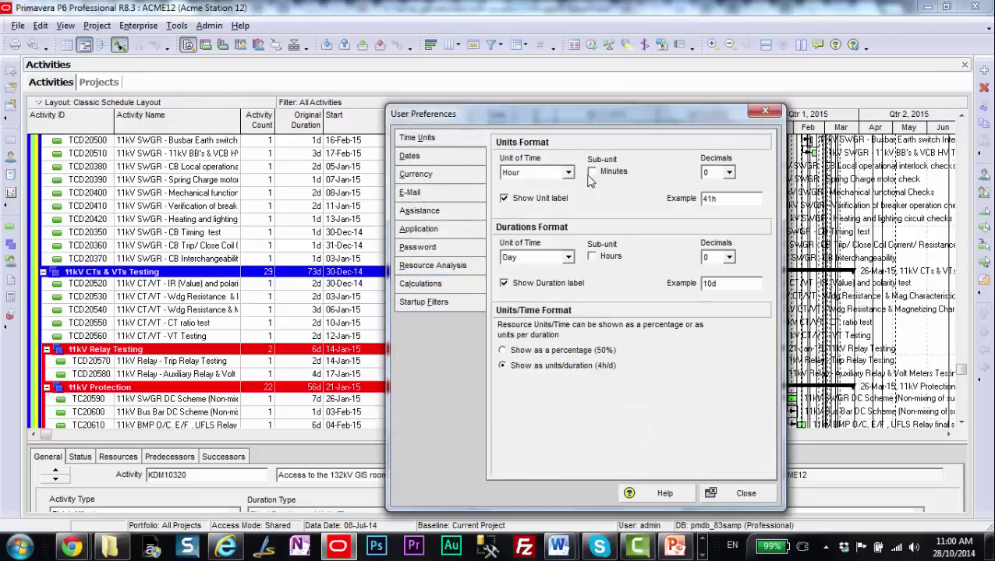
{"action": "left_click", "coordinate": [706, 257]}
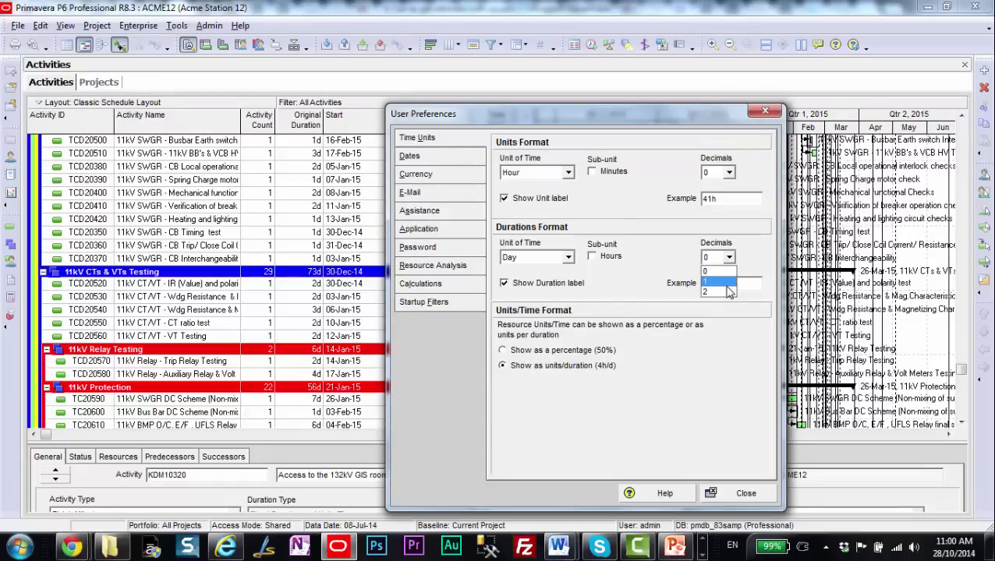
{"action": "left_click", "coordinate": [719, 292]}
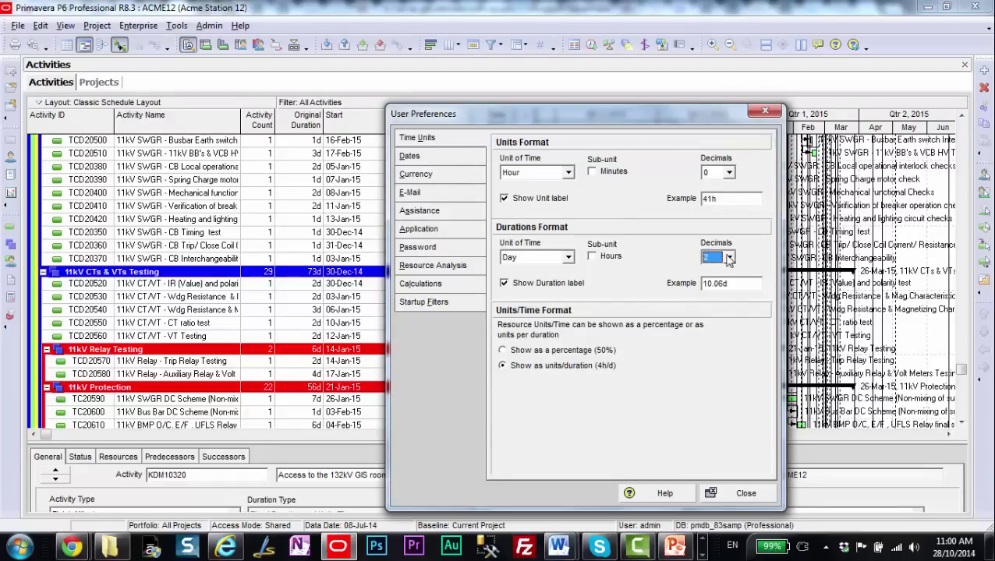
{"action": "left_click", "coordinate": [745, 492]}
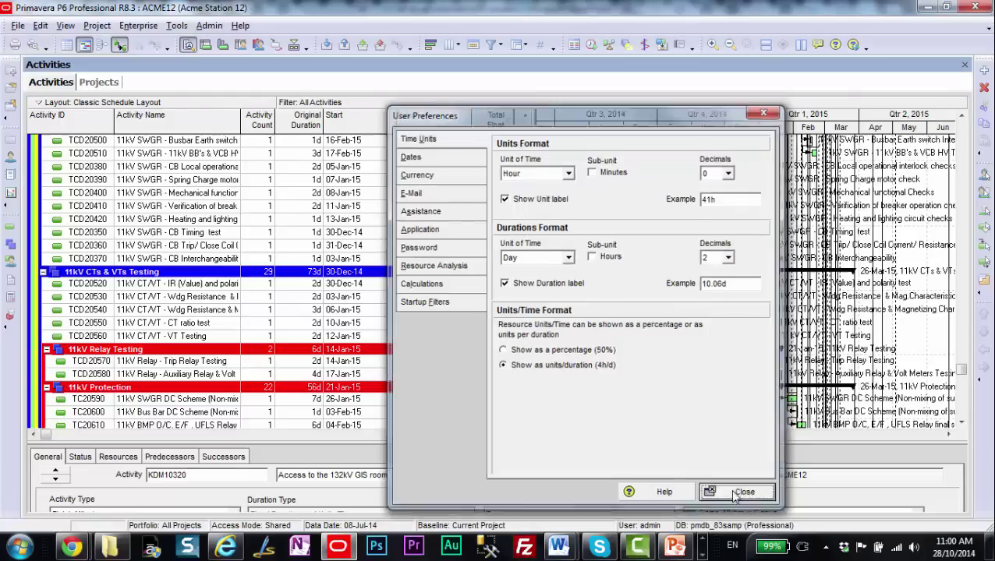
Scroll back to the top of the activity table to show the Key Milestone Dates.
{"action": "scroll", "coordinate": [488, 290], "scroll_direction": "down", "scroll_amount": 1}
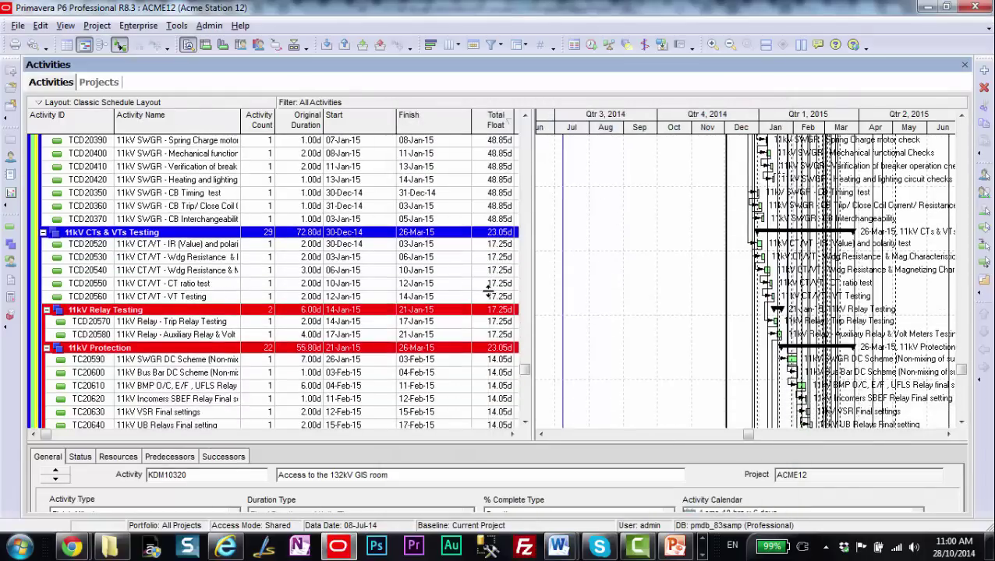
{"action": "scroll", "coordinate": [489, 290], "scroll_direction": "up", "scroll_amount": 3}
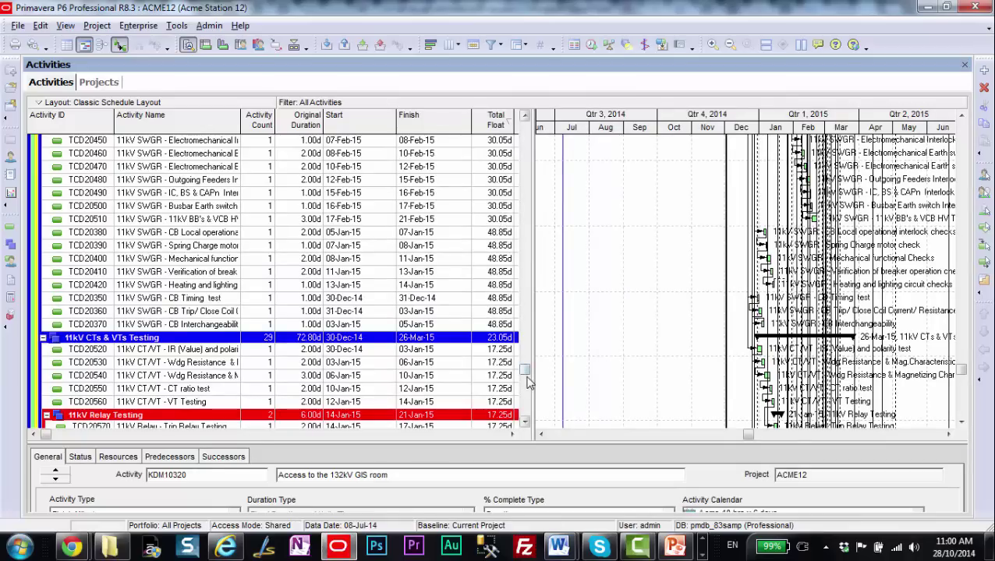
{"action": "scroll", "coordinate": [524, 373], "scroll_direction": "down", "scroll_amount": 10}
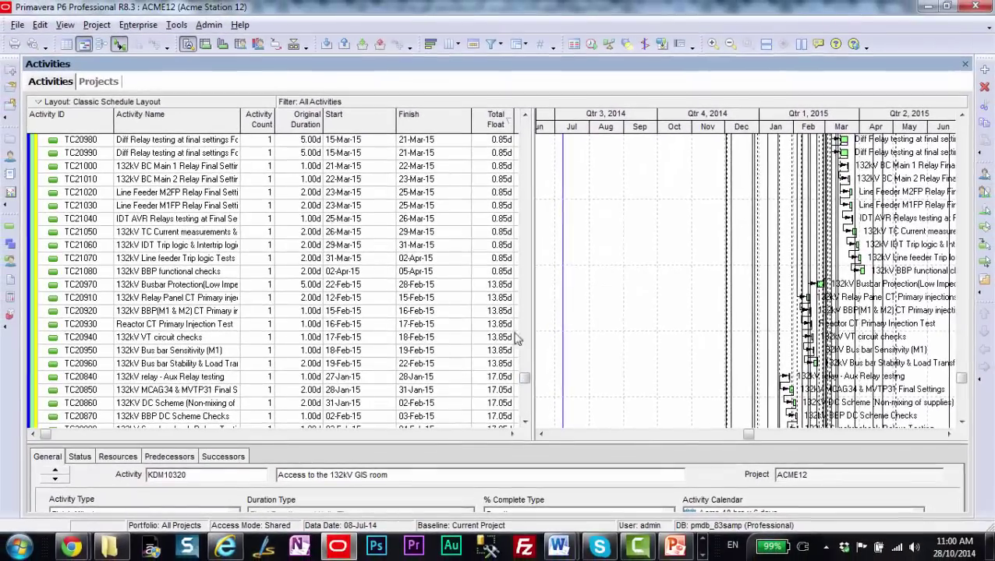
{"action": "left_click_drag", "start_coordinate": [523, 377], "coordinate": [524, 124]}
Search activities for 'foundation' and jump to the Foundation Works group.
{"action": "left_click", "coordinate": [209, 213]}
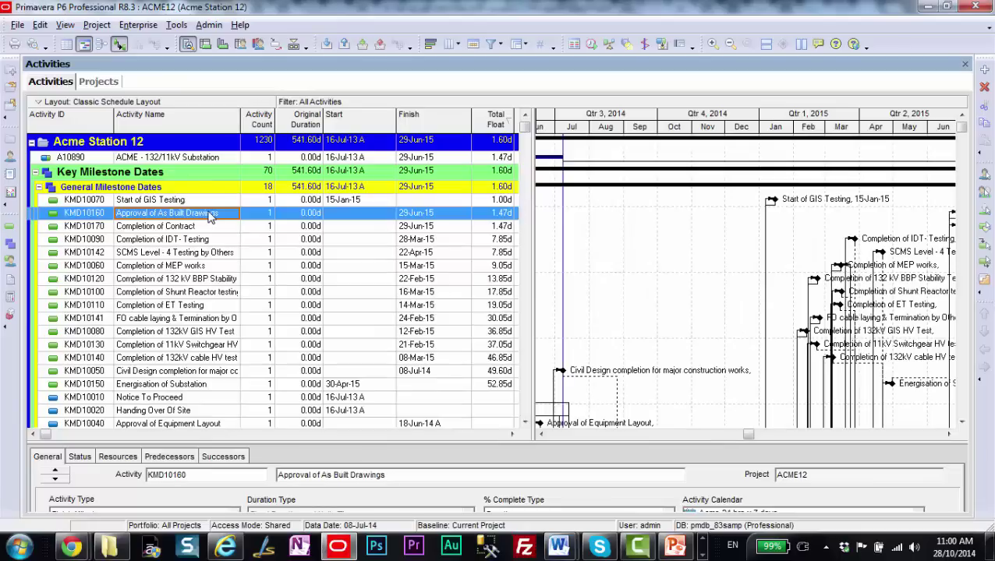
{"action": "key", "text": "ctrl+f"}
{"action": "type", "text": "found"}
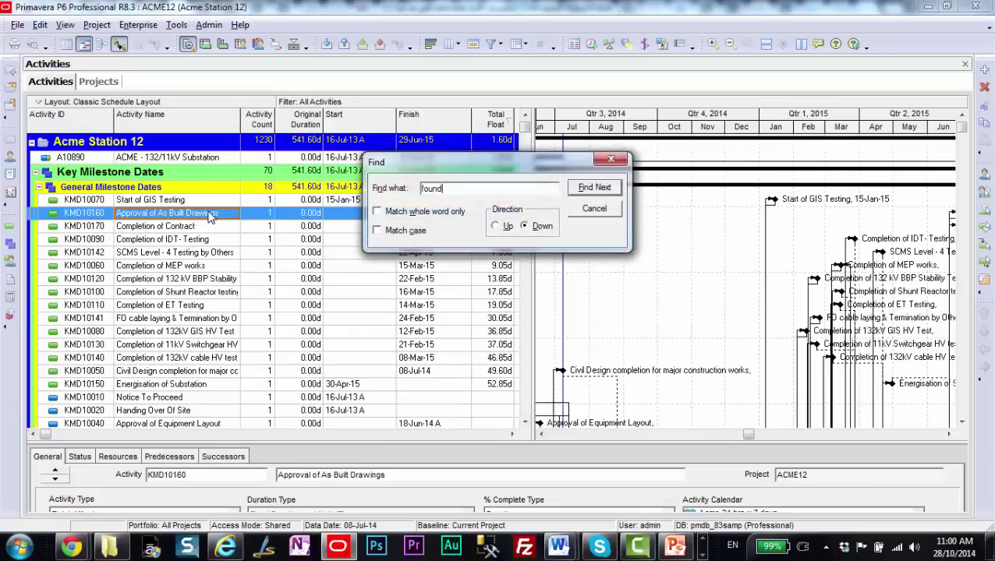
{"action": "type", "text": "ation"}
{"action": "key", "text": "Return"}
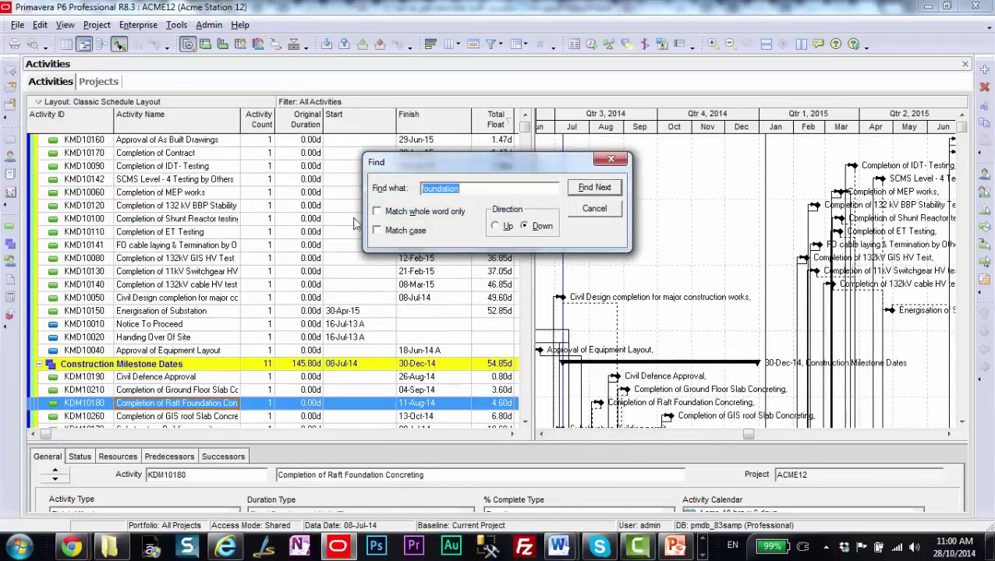
{"action": "left_click", "coordinate": [583, 188]}
{"action": "left_click", "coordinate": [594, 209]}
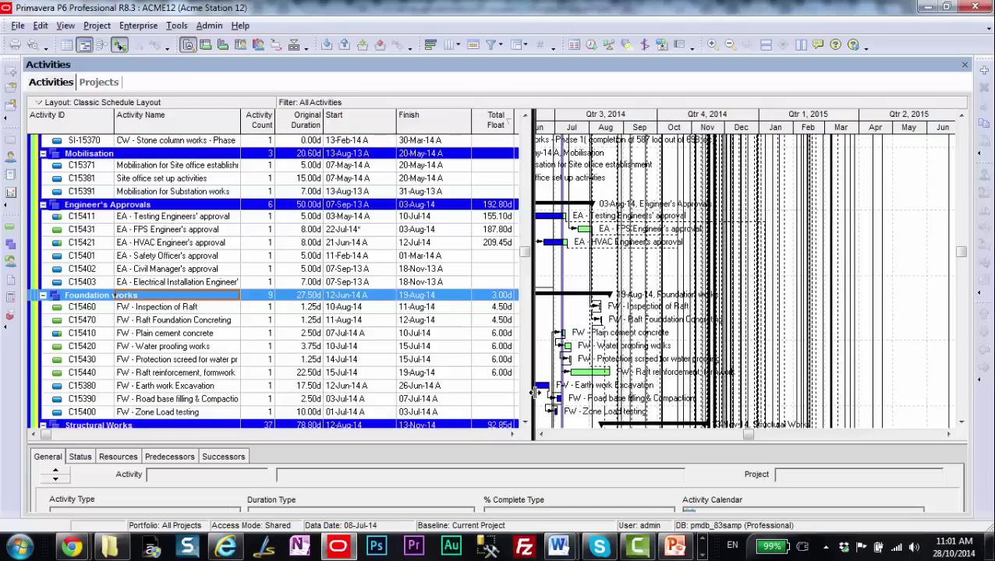
Drag the table/Gantt splitter right so the Calendar column shows Acme-8 hrs x 5 days.
{"action": "left_click_drag", "start_coordinate": [530, 395], "coordinate": [642, 372]}
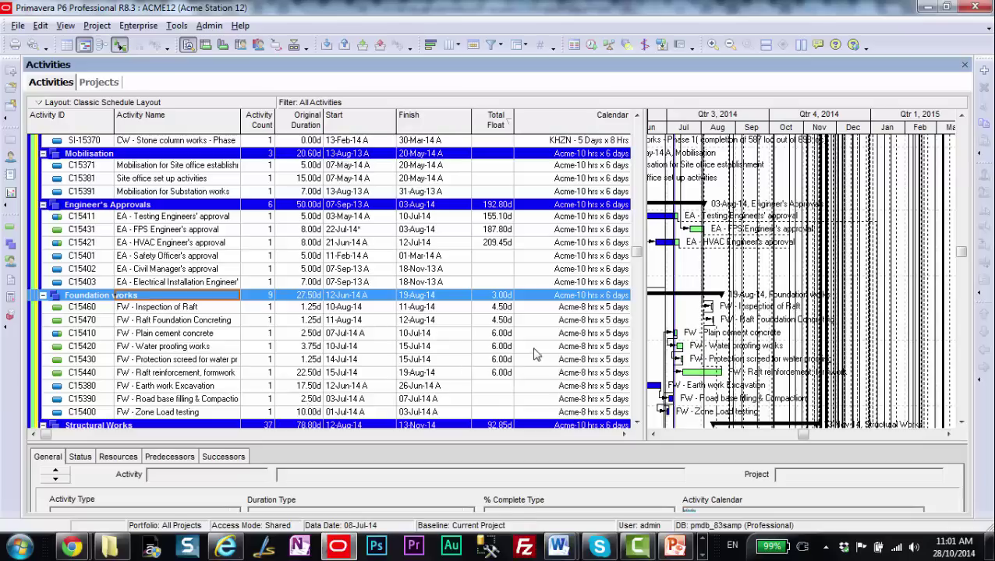
Assign the Acme-10 hrs x 6 days calendar to FW - Inspection of Raft.
{"action": "left_click", "coordinate": [565, 309]}
{"action": "left_click", "coordinate": [621, 310]}
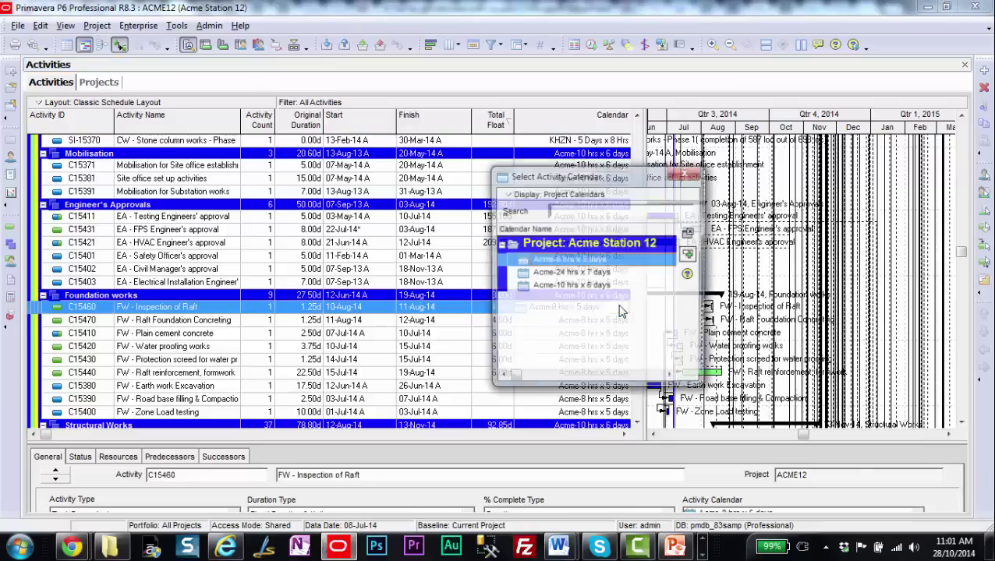
{"action": "left_click", "coordinate": [574, 287]}
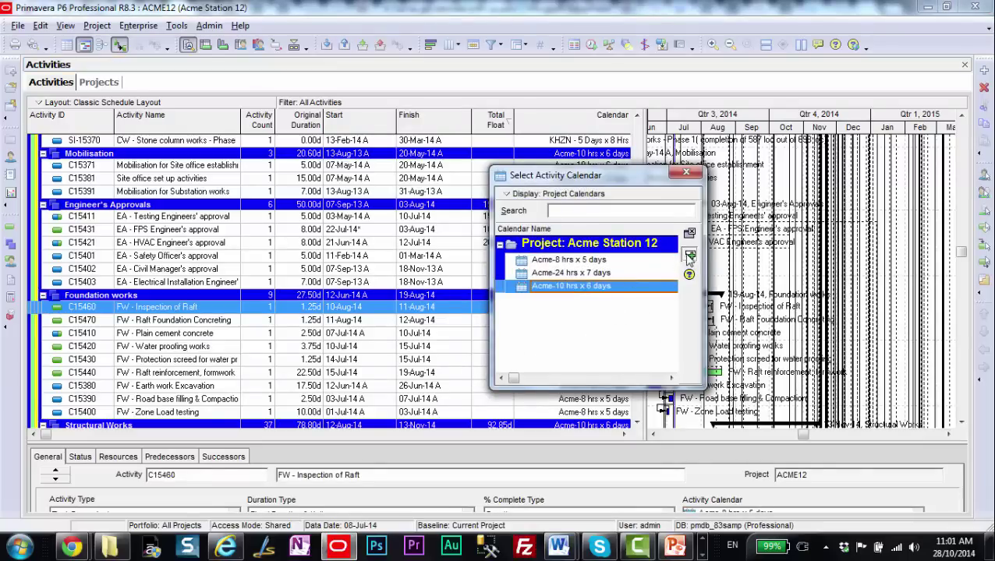
{"action": "left_click", "coordinate": [689, 255]}
Fill the Acme-10 hrs x 6 days calendar down through all Foundation Works activities to C15400.
{"action": "left_click", "coordinate": [596, 414], "text": "shift"}
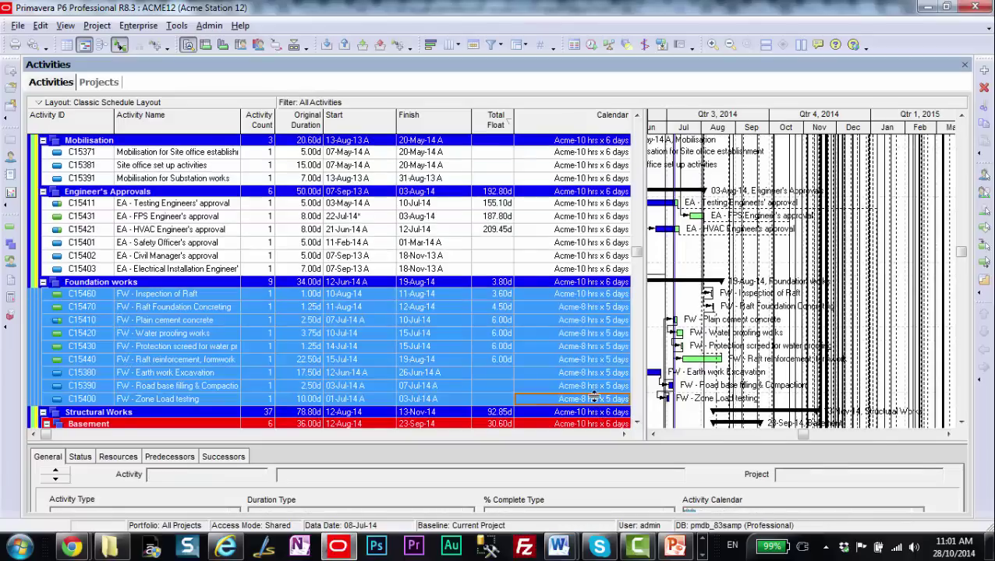
{"action": "right_click", "coordinate": [594, 396]}
{"action": "left_click", "coordinate": [639, 121]}
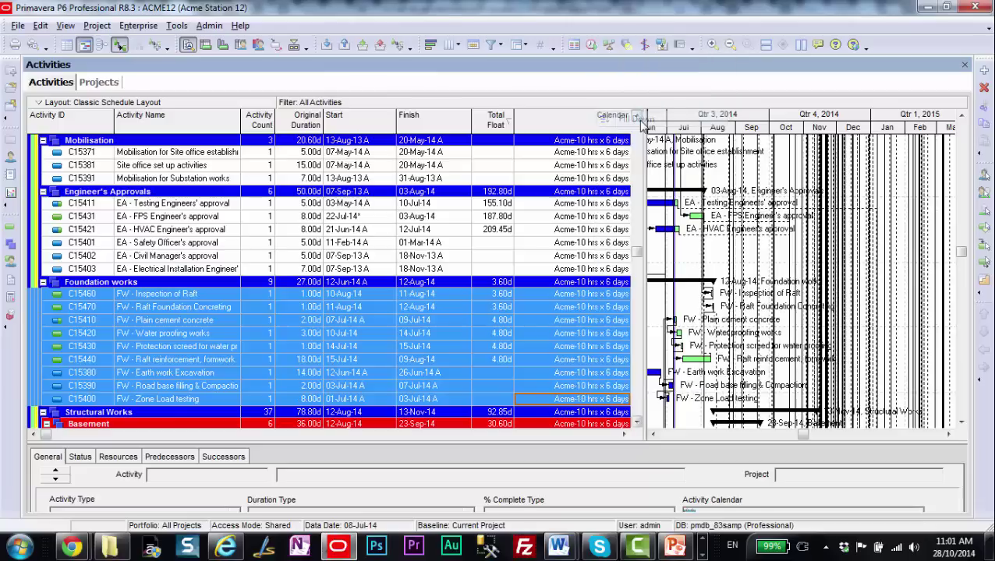
{"action": "left_click", "coordinate": [481, 320]}
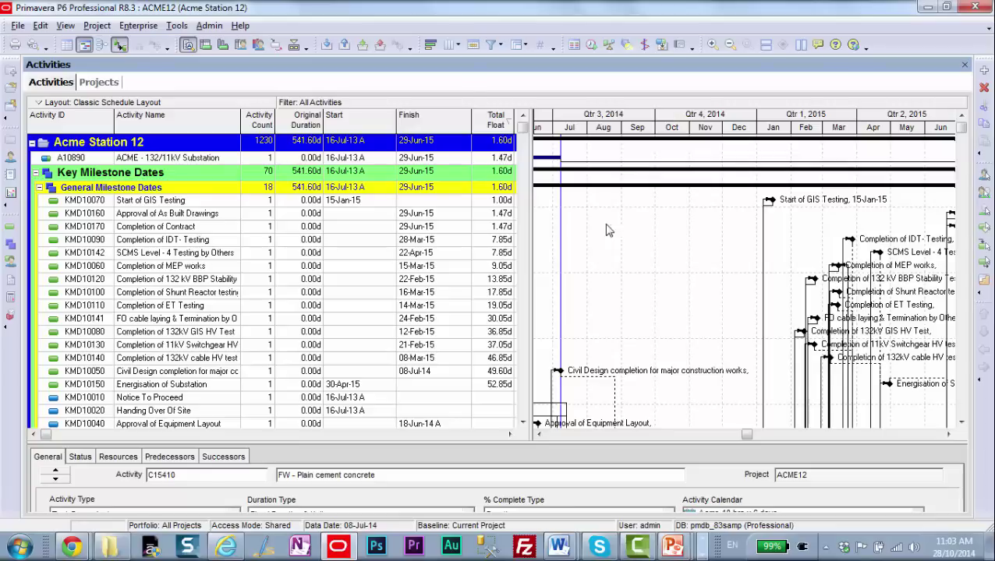
Apply the Critical filter, leaving 5 activities at 0.00d total float.
{"action": "left_click", "coordinate": [492, 44]}
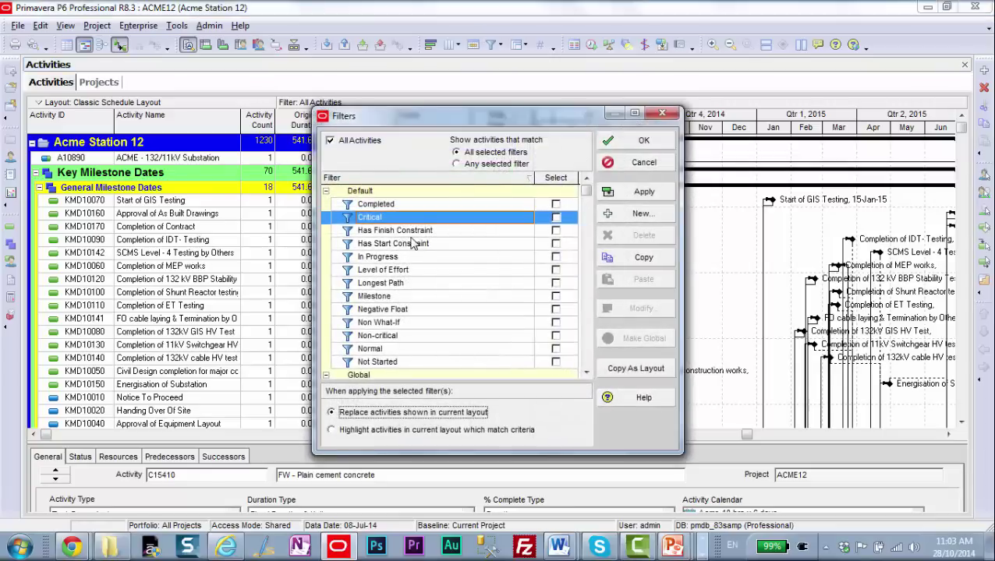
{"action": "left_click", "coordinate": [555, 217]}
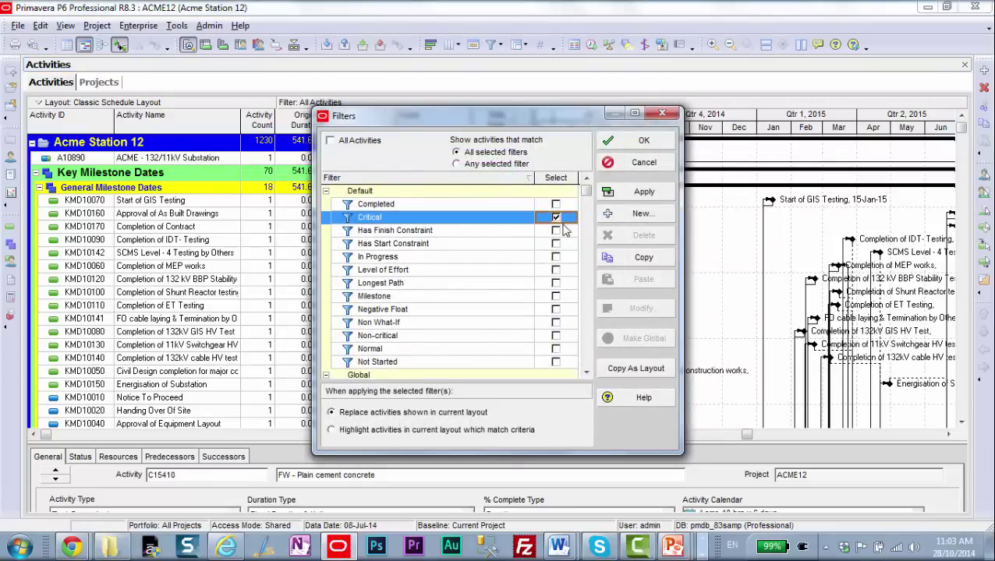
{"action": "left_click", "coordinate": [638, 192]}
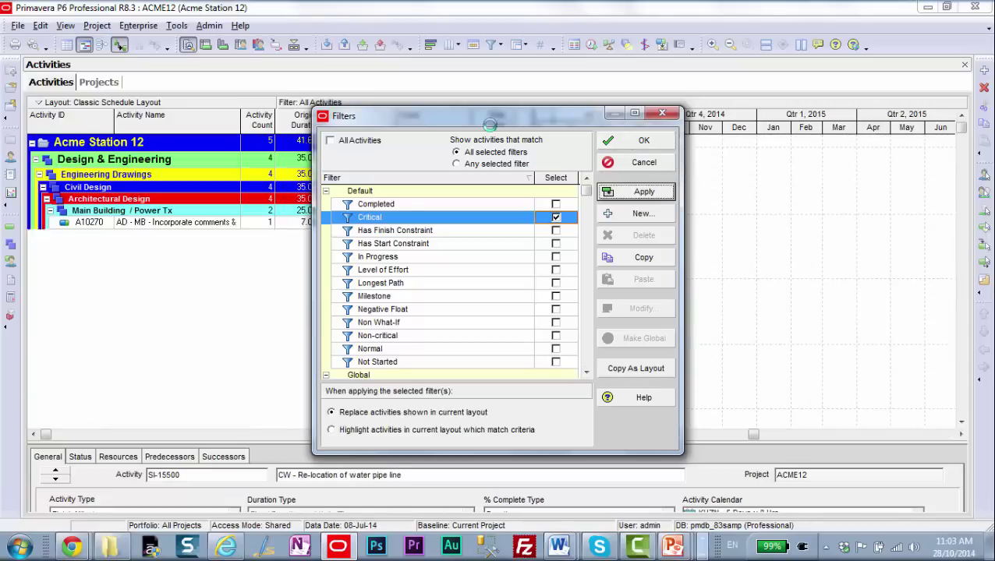
{"action": "left_click", "coordinate": [637, 141]}
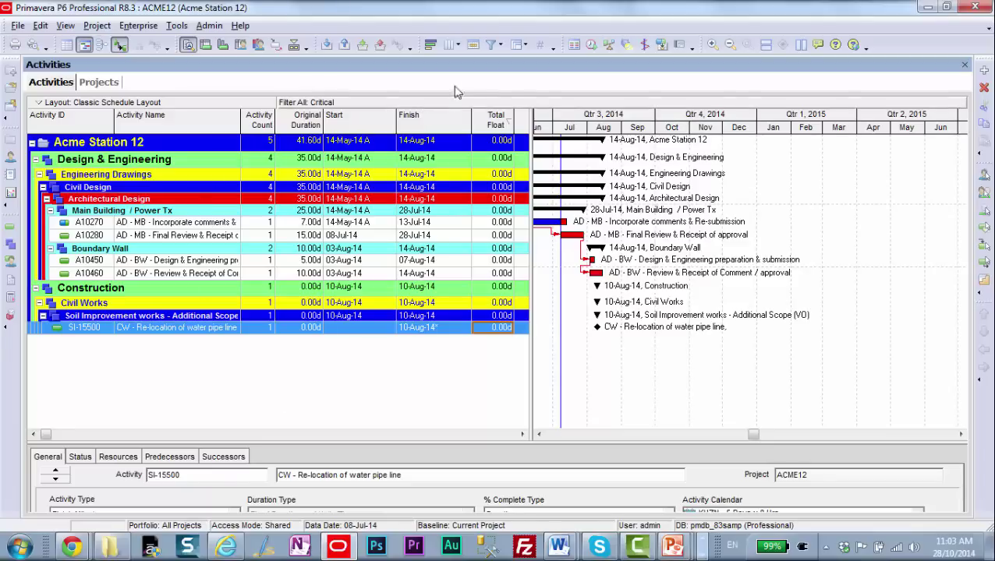
Replace the Critical filter with the Longest Path filter in the Filters dialog.
{"action": "left_click", "coordinate": [501, 46]}
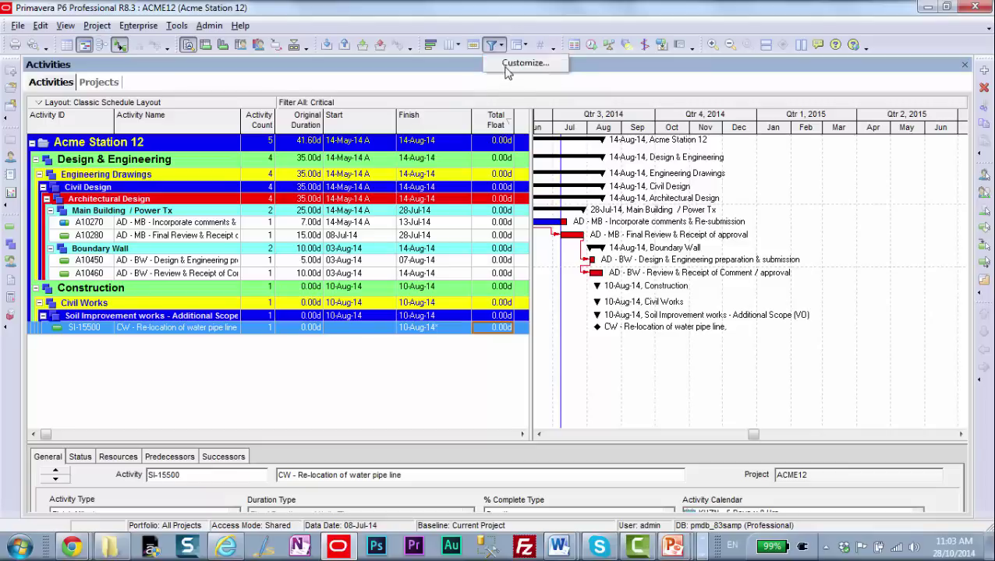
{"action": "left_click", "coordinate": [505, 70]}
{"action": "left_click", "coordinate": [556, 217]}
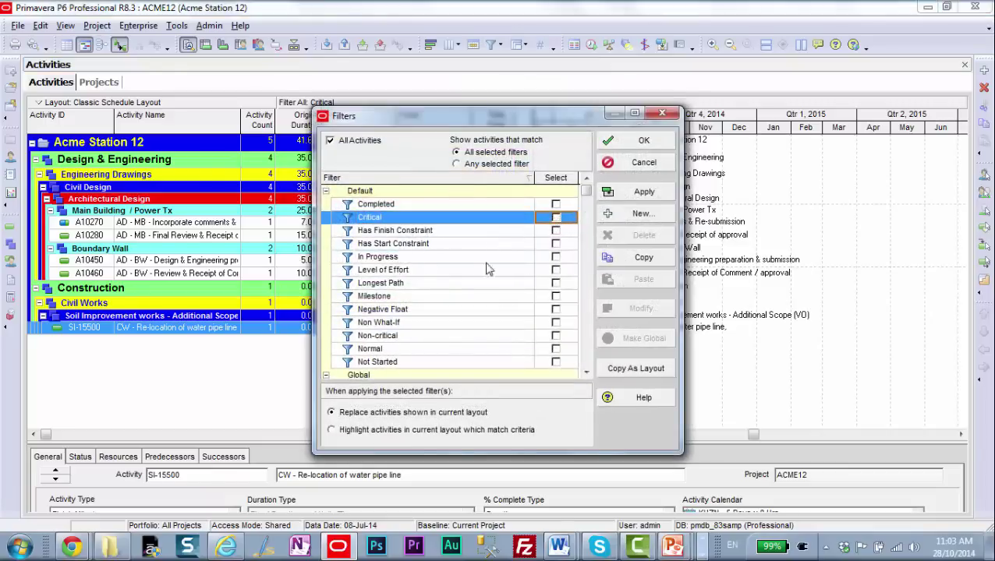
{"action": "left_click", "coordinate": [556, 283]}
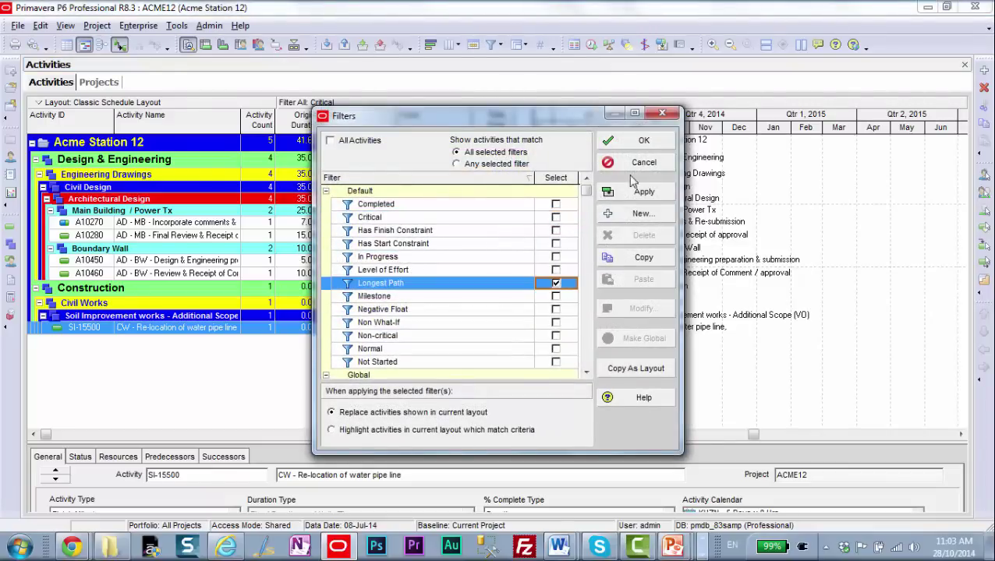
{"action": "left_click", "coordinate": [633, 142]}
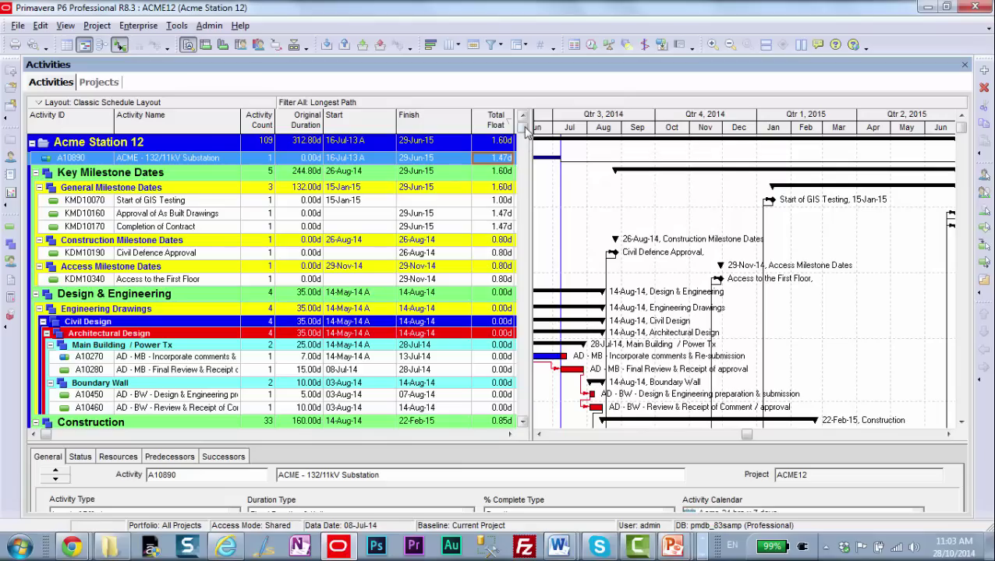
{"action": "mouse_move", "coordinate": [522, 131]}
{"action": "left_mouse_down"}
{"action": "mouse_move", "coordinate": [521, 421]}
{"action": "mouse_move", "coordinate": [536, 138]}
{"action": "mouse_move", "coordinate": [524, 142]}
{"action": "mouse_move", "coordinate": [521, 125]}
{"action": "left_mouse_up"}
In Projects, check ACME12's Must Finish By 30-Jun-15 and Finish 29-Jun-15 dates.
{"action": "left_click", "coordinate": [97, 82]}
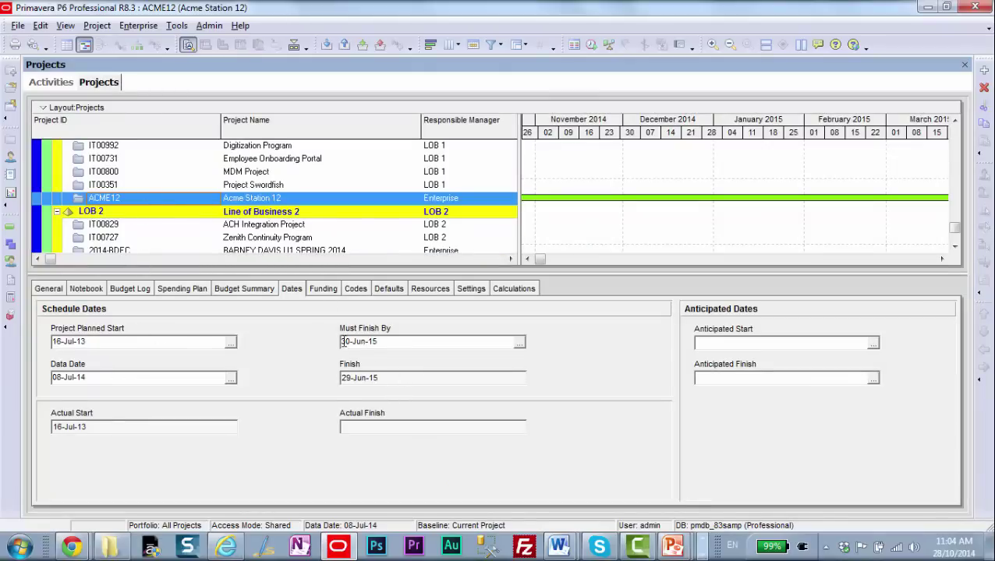
{"action": "left_click_drag", "start_coordinate": [341, 342], "coordinate": [394, 346]}
{"action": "left_click", "coordinate": [394, 345]}
{"action": "left_click_drag", "start_coordinate": [404, 380], "coordinate": [320, 374]}
{"action": "left_click", "coordinate": [403, 379]}
Back in Activities, confirm the Longest Path filter and switch to the Planning Layout.
{"action": "left_click", "coordinate": [51, 83]}
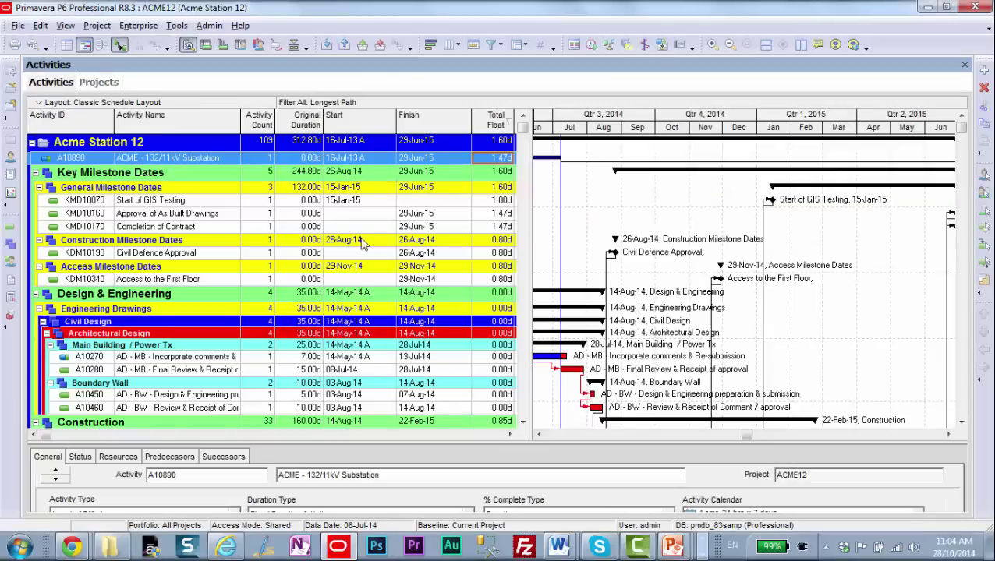
{"action": "left_click", "coordinate": [491, 44]}
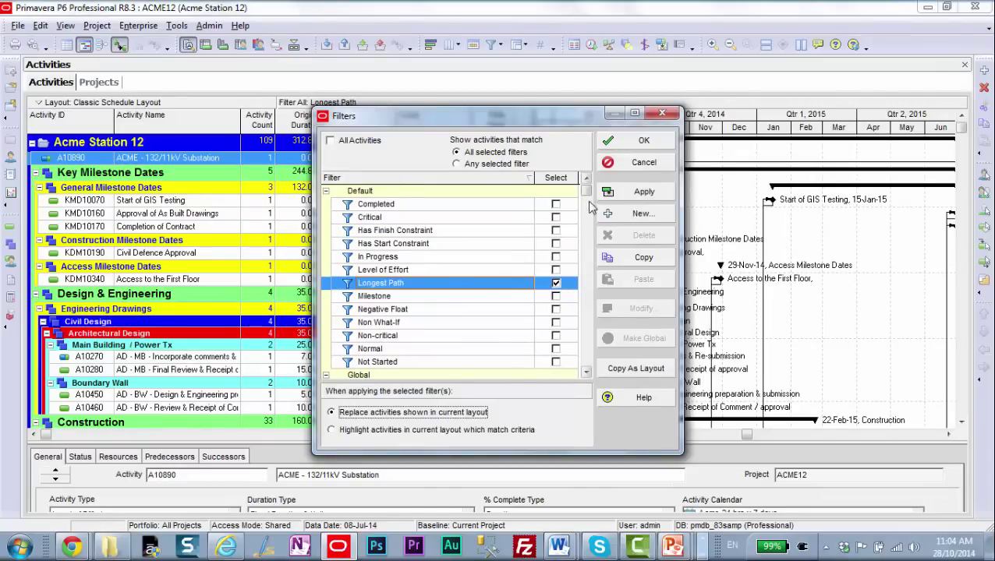
{"action": "left_click", "coordinate": [640, 140]}
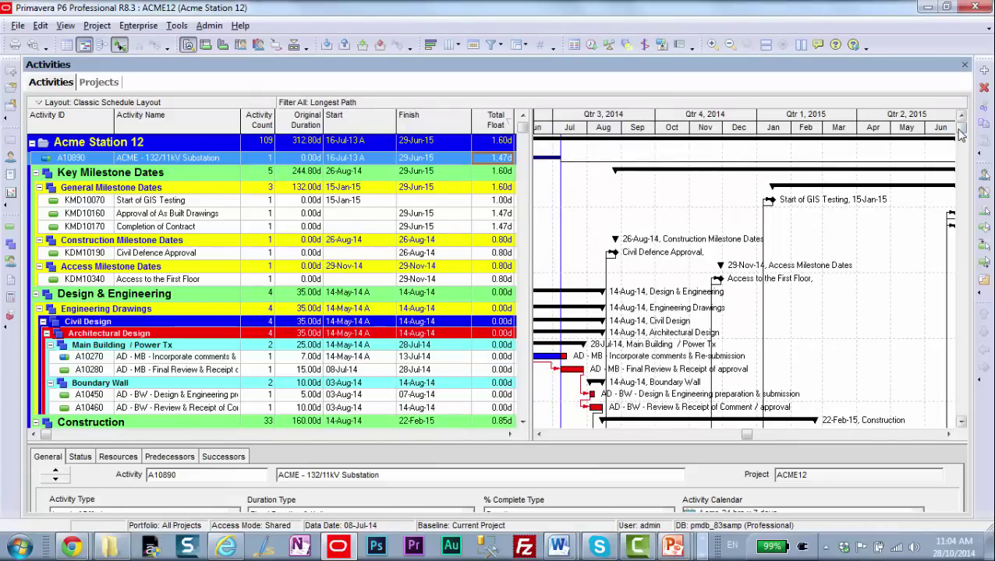
{"action": "left_click_drag", "start_coordinate": [962, 135], "coordinate": [964, 164]}
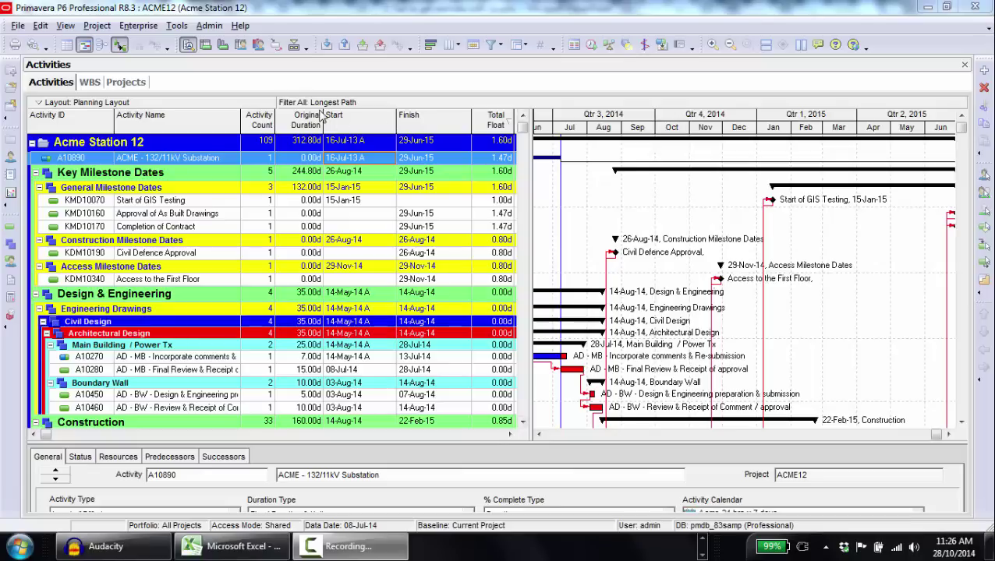
{"action": "left_click", "coordinate": [520, 47]}
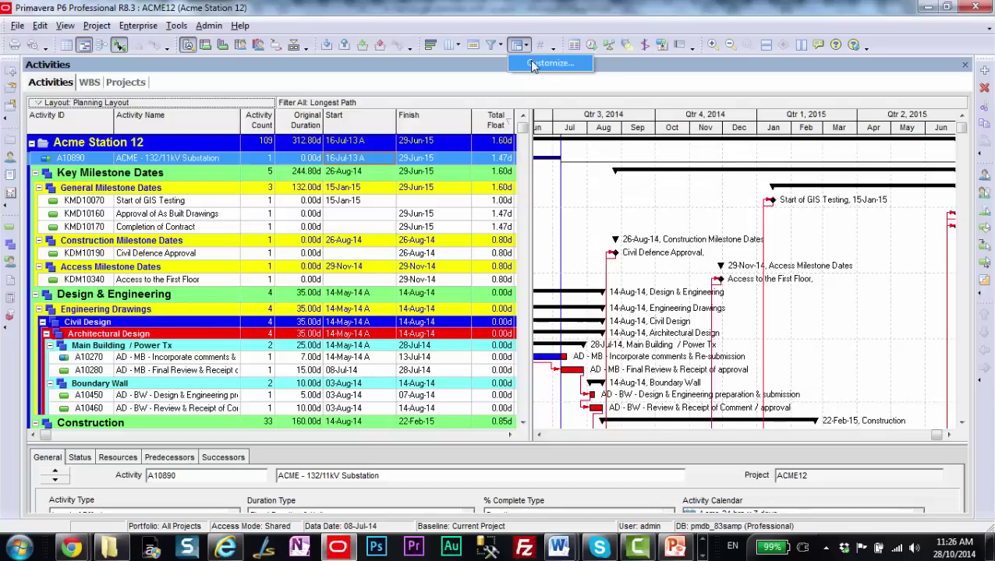
Delete the WBS level rows in Group and Sort, then sort the flat list by Start.
{"action": "left_click", "coordinate": [546, 63]}
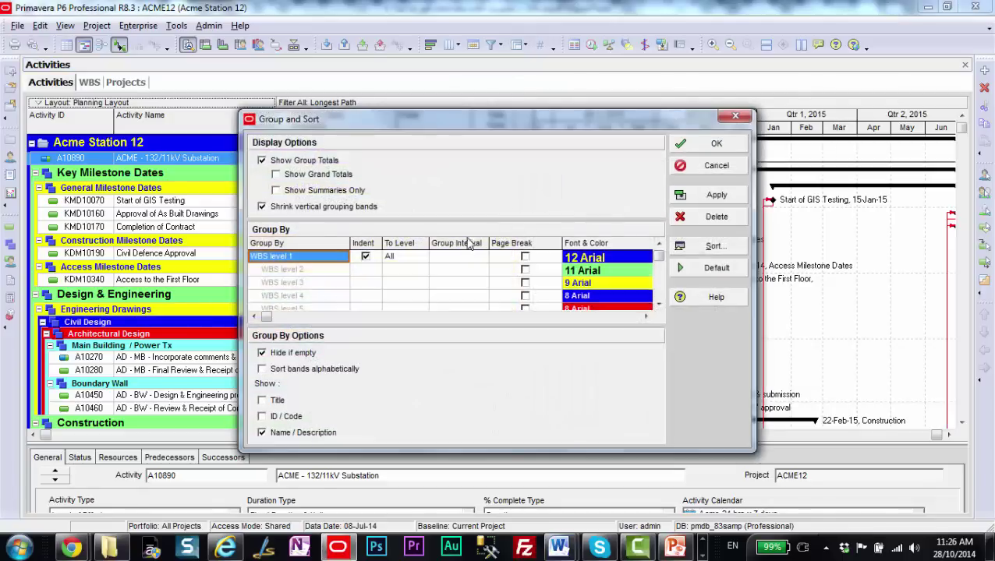
{"action": "left_click", "coordinate": [689, 223]}
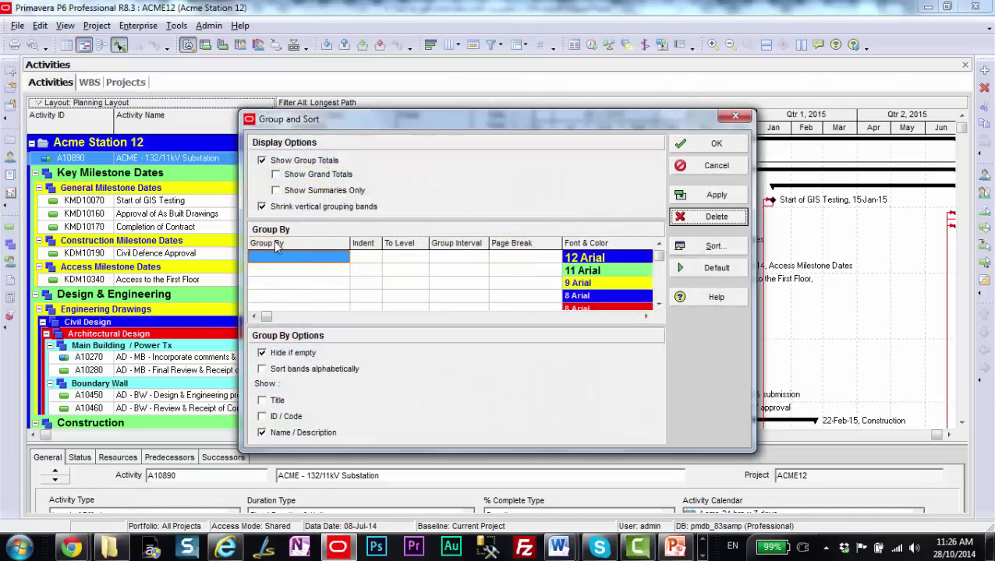
{"action": "left_click", "coordinate": [710, 146]}
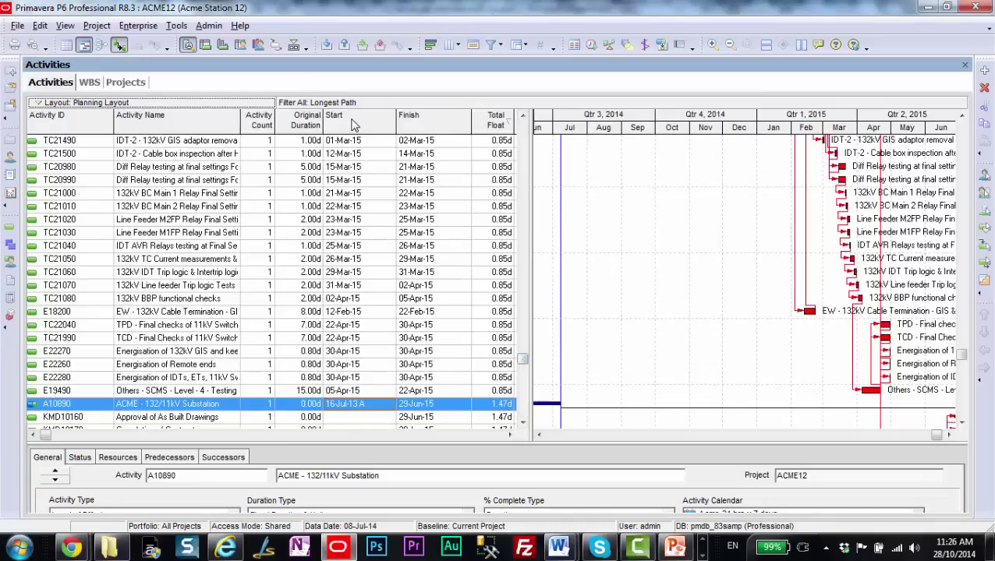
{"action": "left_click", "coordinate": [355, 124]}
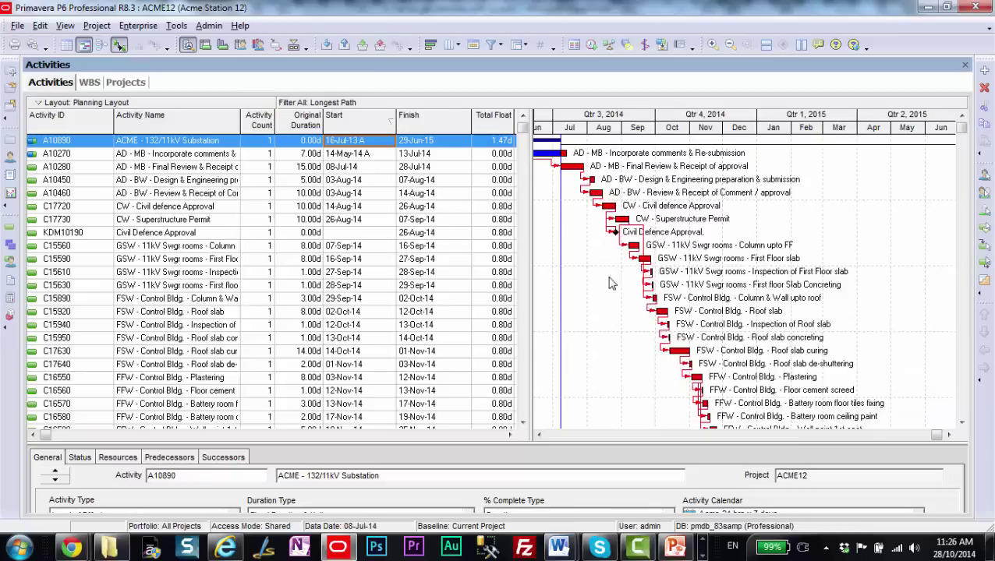
{"action": "left_click", "coordinate": [962, 422]}
{"action": "left_click_drag", "start_coordinate": [962, 422], "coordinate": [964, 422]}
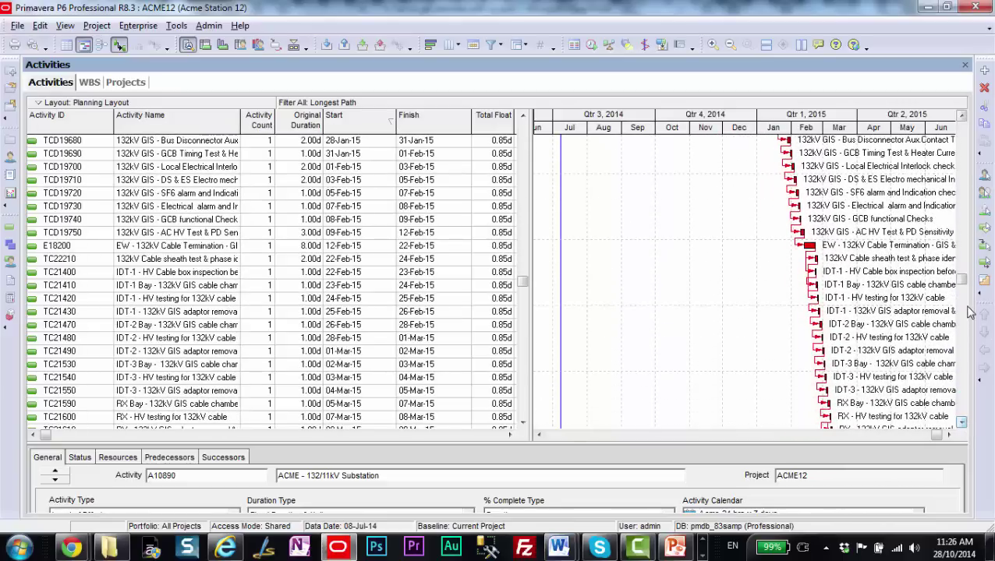
{"action": "left_click_drag", "start_coordinate": [964, 286], "coordinate": [961, 180]}
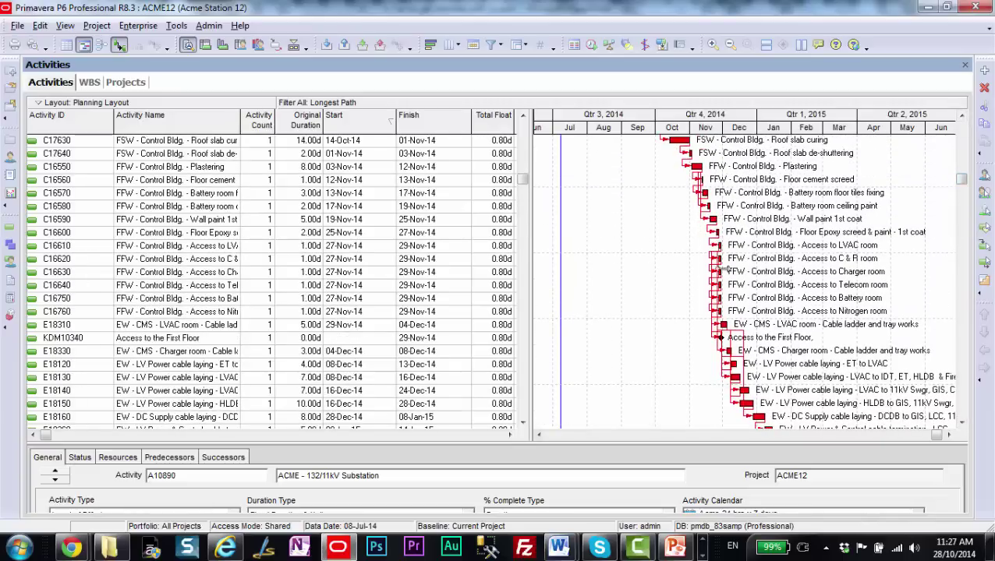
{"action": "left_click_drag", "start_coordinate": [706, 129], "coordinate": [810, 121]}
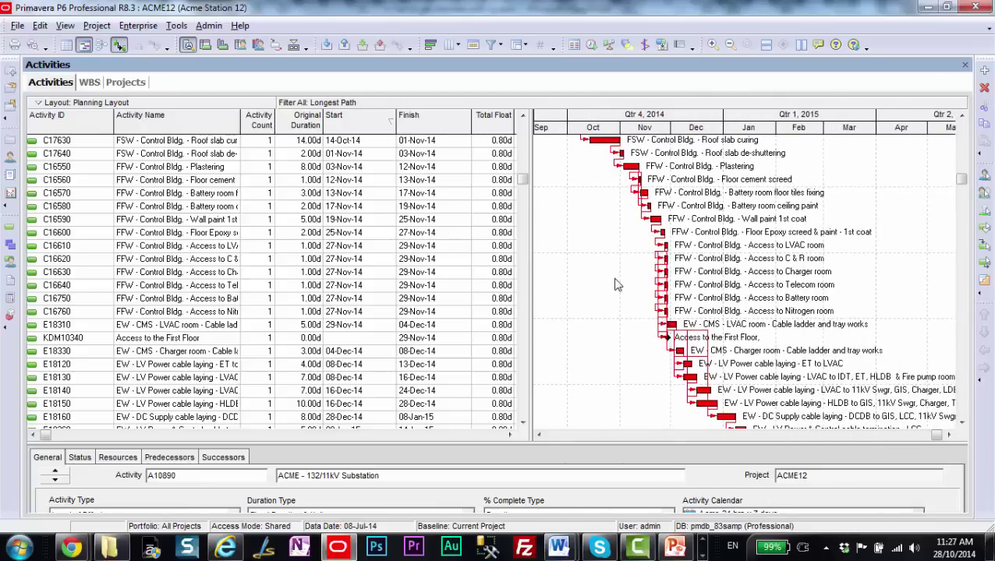
{"action": "scroll", "coordinate": [615, 284], "scroll_direction": "up", "scroll_amount": 1}
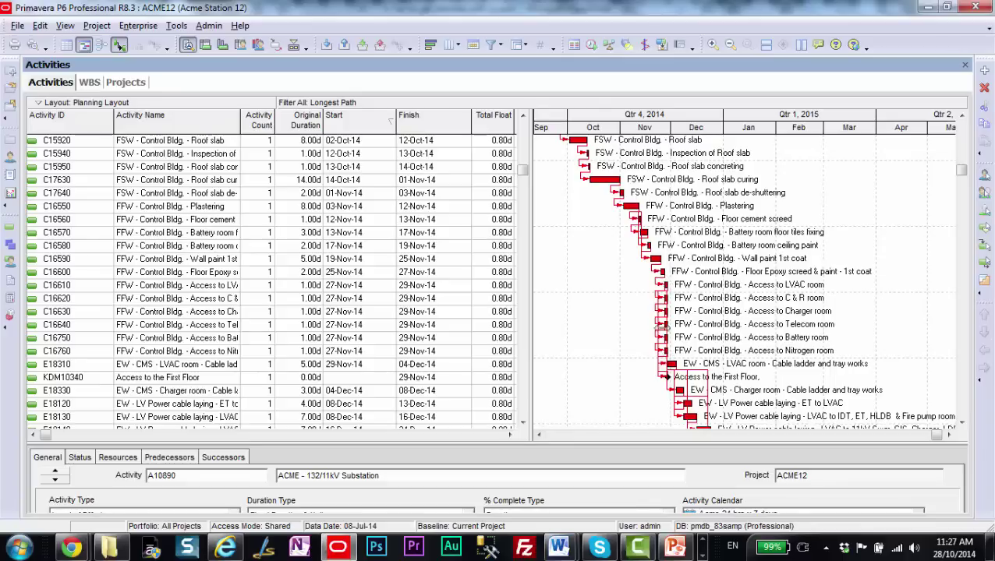
{"action": "scroll", "coordinate": [593, 355], "scroll_direction": "up", "scroll_amount": 4}
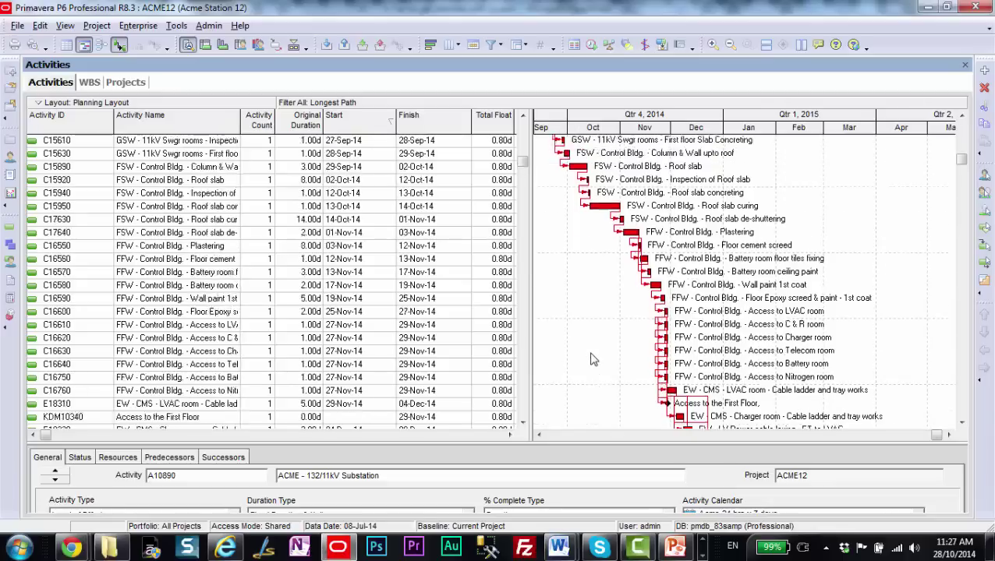
Double-click a row in the activity table and scroll the list back up.
{"action": "left_click", "coordinate": [539, 435]}
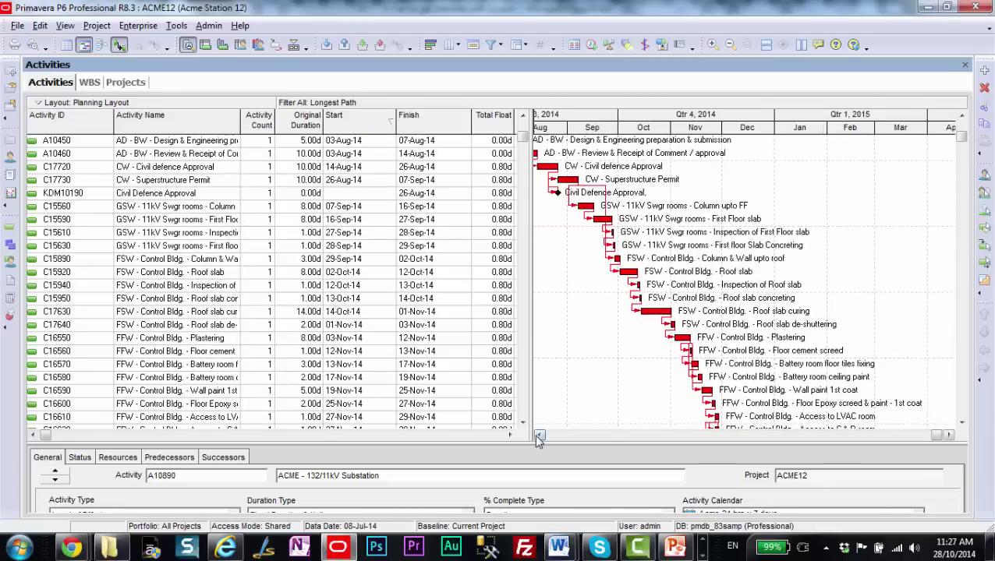
{"action": "left_click", "coordinate": [539, 435]}
{"action": "scroll", "coordinate": [573, 380], "scroll_direction": "up", "scroll_amount": 1}
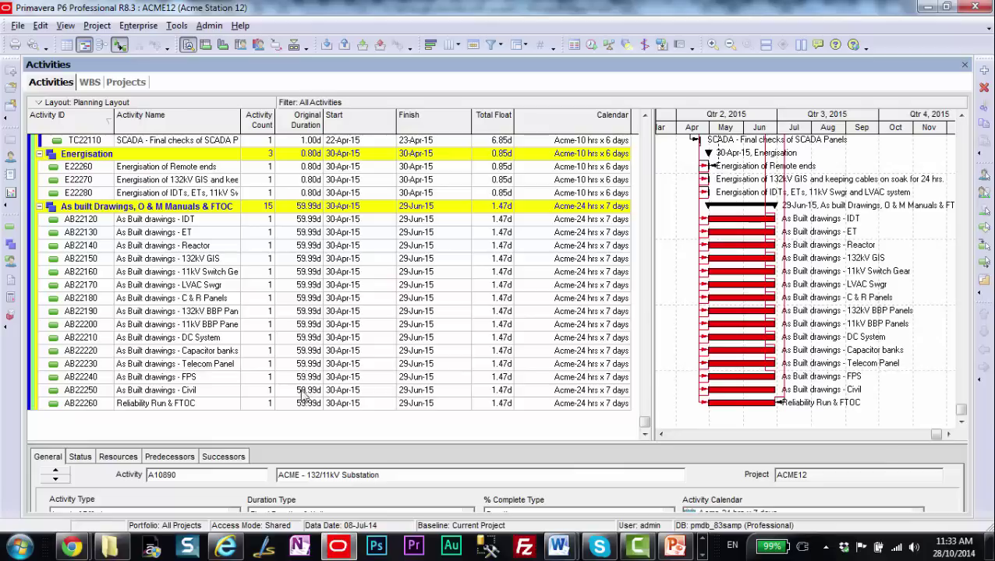
Set the date preferences to the 12-hour time format, e.g. 30-Apr-15 08 AM.
{"action": "left_click", "coordinate": [39, 24]}
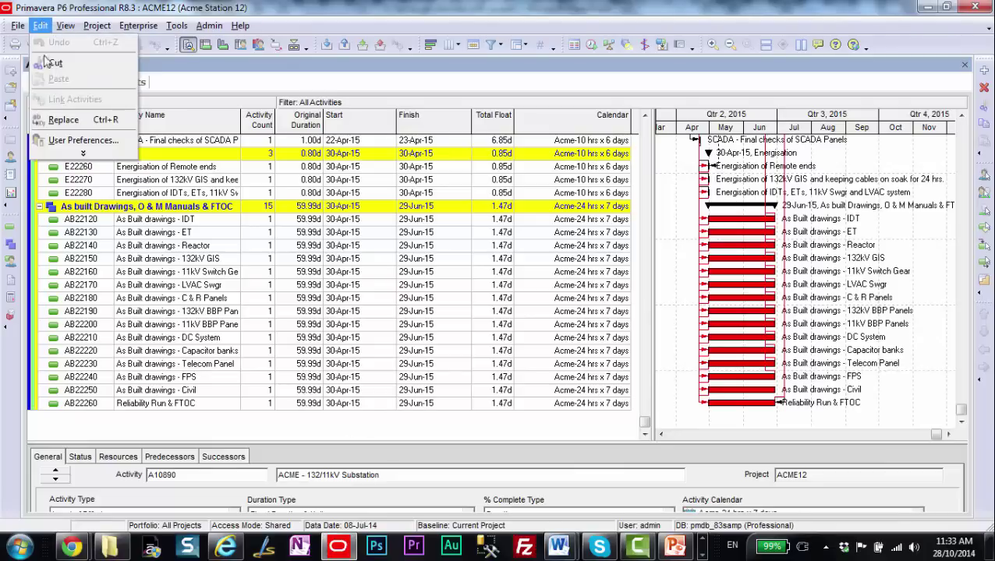
{"action": "left_click", "coordinate": [70, 139]}
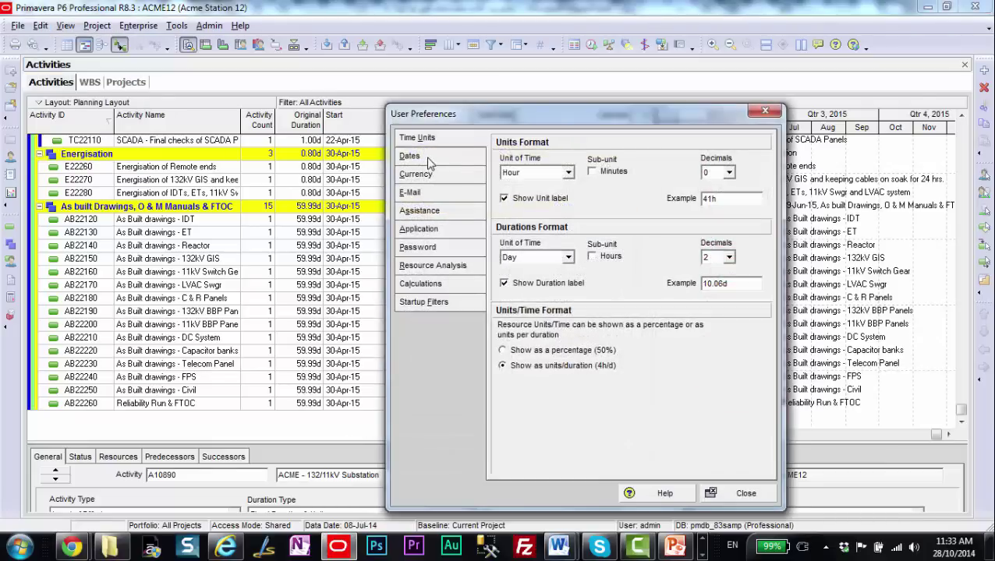
{"action": "left_click", "coordinate": [429, 159]}
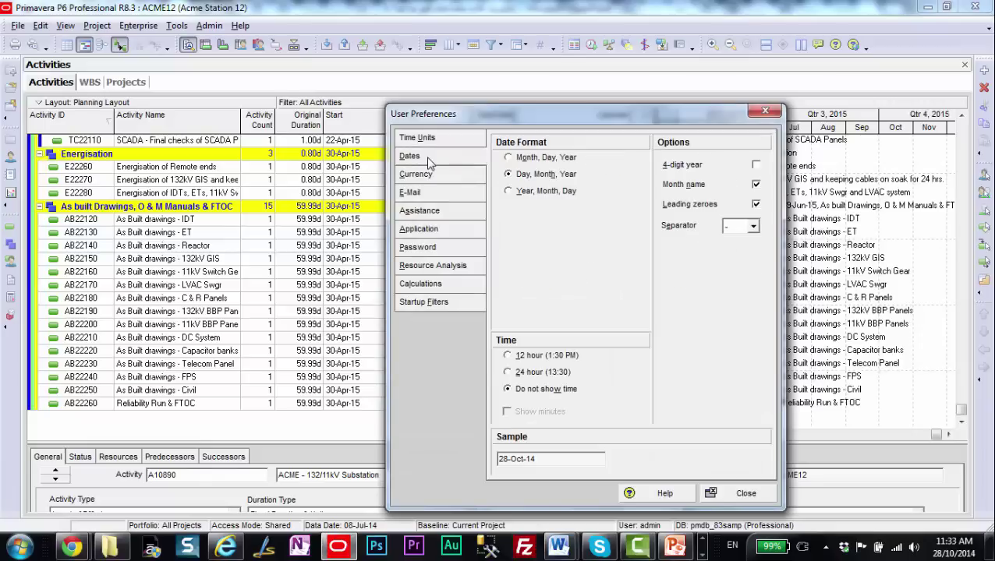
{"action": "left_click", "coordinate": [509, 357]}
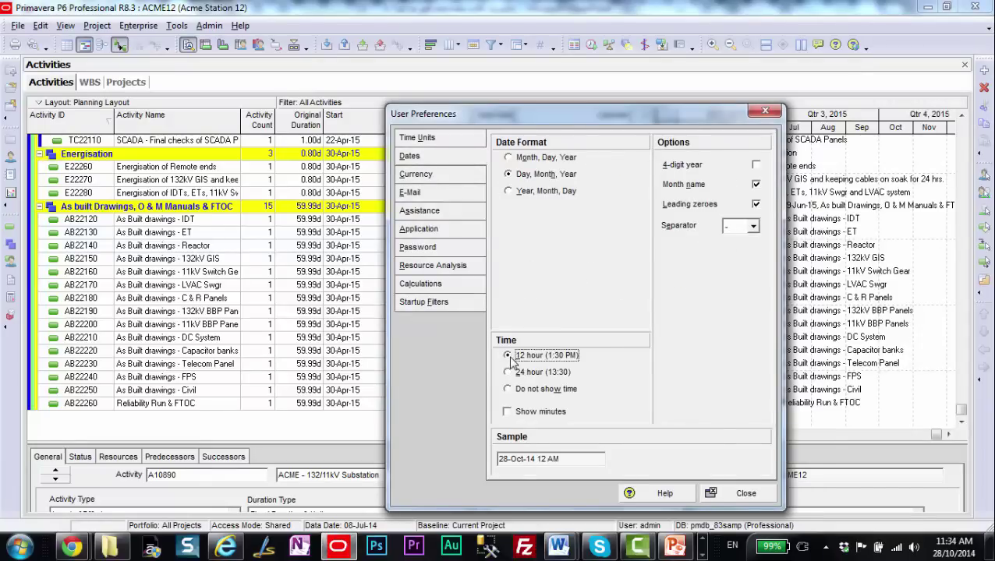
{"action": "key", "text": "Escape"}
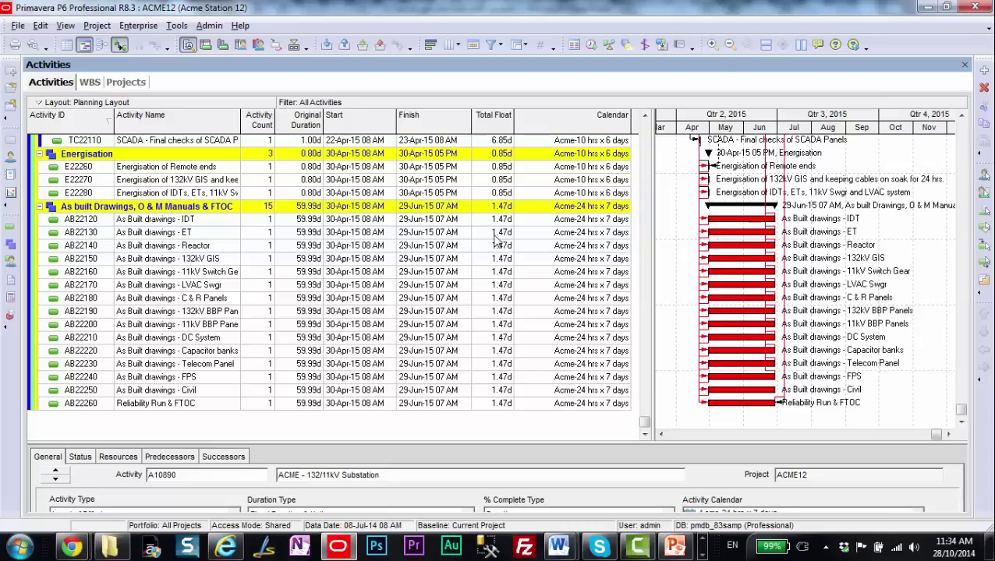
In the Projects list, enlarge ACME12's details and check its Must Finish By date.
{"action": "left_click", "coordinate": [127, 84]}
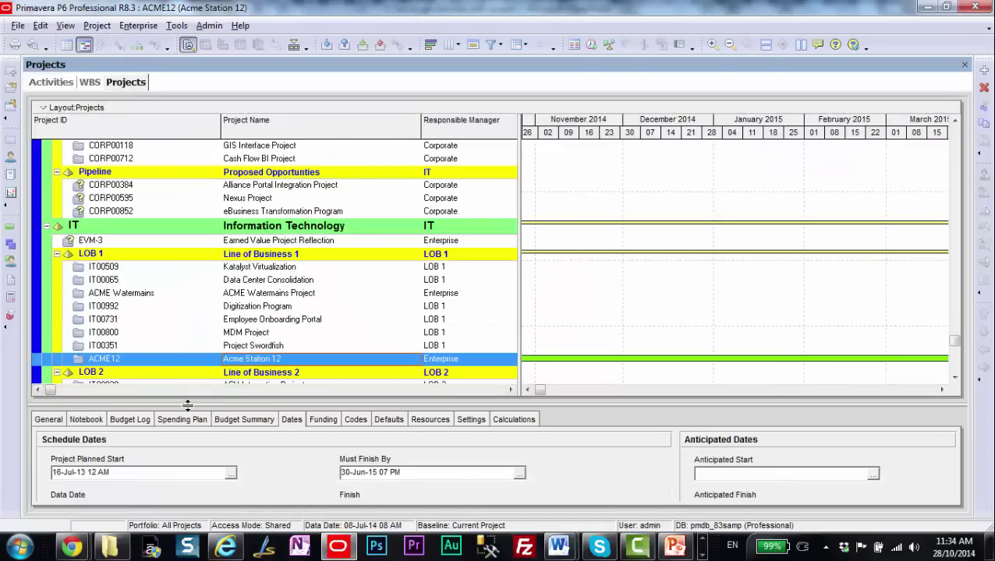
{"action": "left_click_drag", "start_coordinate": [186, 403], "coordinate": [199, 301]}
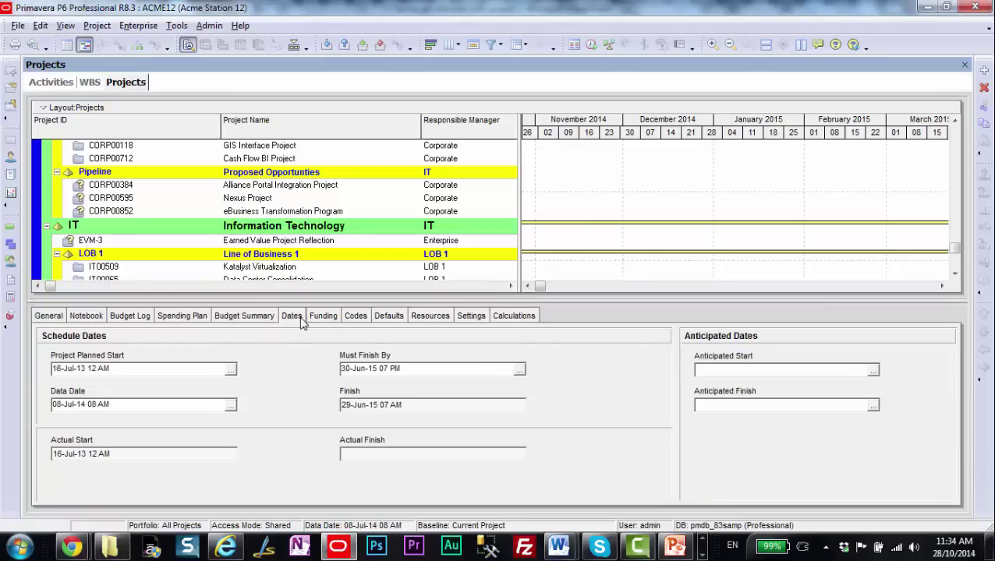
{"action": "left_click", "coordinate": [418, 371]}
{"action": "scroll", "coordinate": [427, 413], "scroll_direction": "down", "scroll_amount": 2}
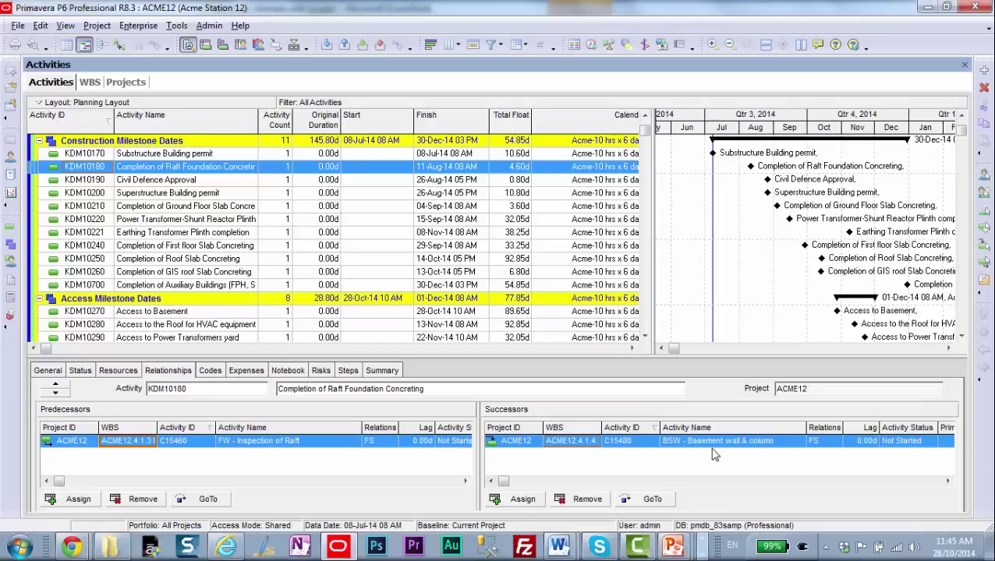
Remove Project ID, WBS, Activity Status and Primary Resource from the predecessor columns.
{"action": "right_click", "coordinate": [310, 444]}
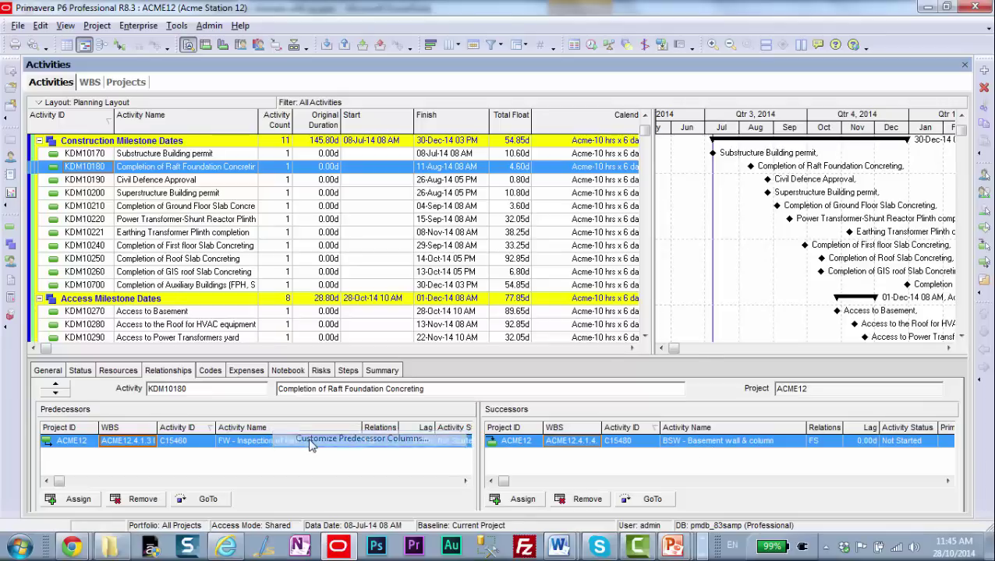
{"action": "left_click", "coordinate": [312, 441]}
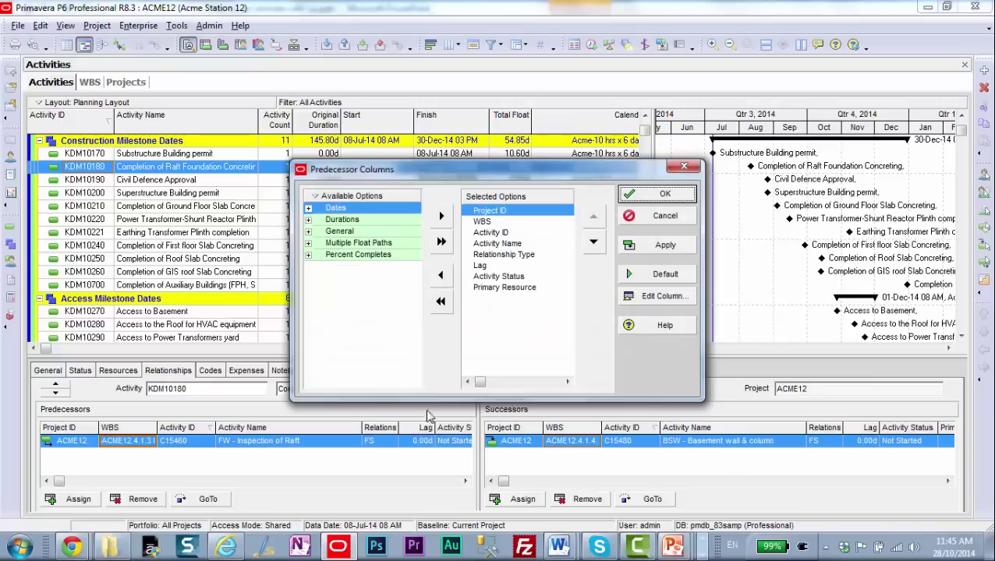
{"action": "double_click", "coordinate": [487, 212]}
{"action": "double_click", "coordinate": [487, 212]}
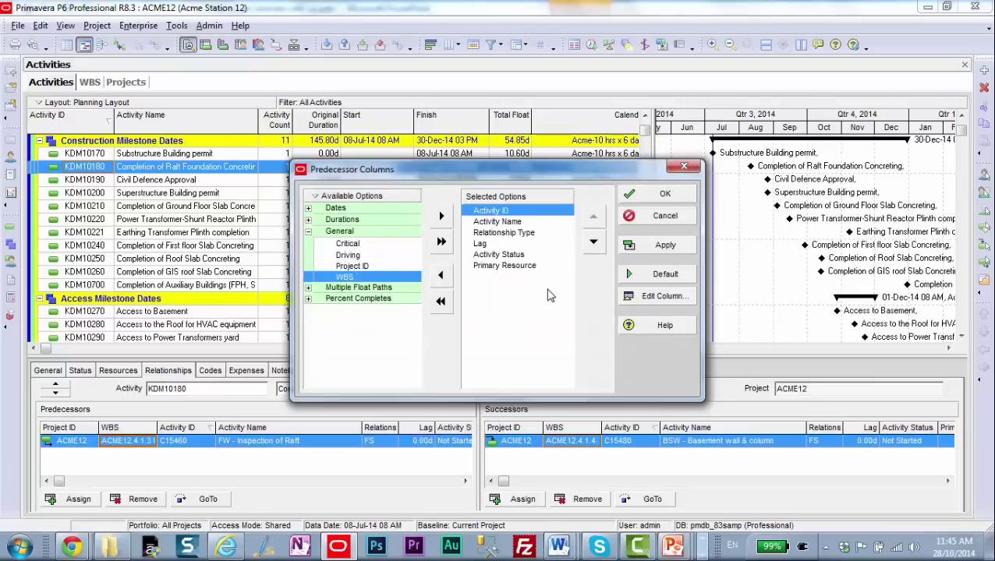
{"action": "left_click", "coordinate": [494, 257]}
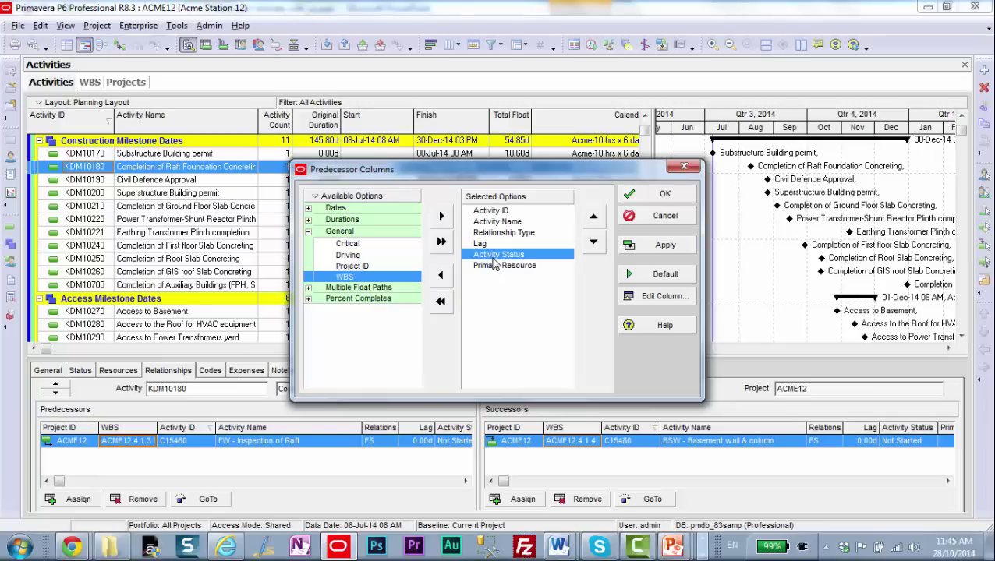
{"action": "double_click", "coordinate": [493, 257]}
{"action": "double_click", "coordinate": [494, 257]}
Add Driving, Start and Finish columns to the predecessors table and confirm.
{"action": "left_click", "coordinate": [356, 266]}
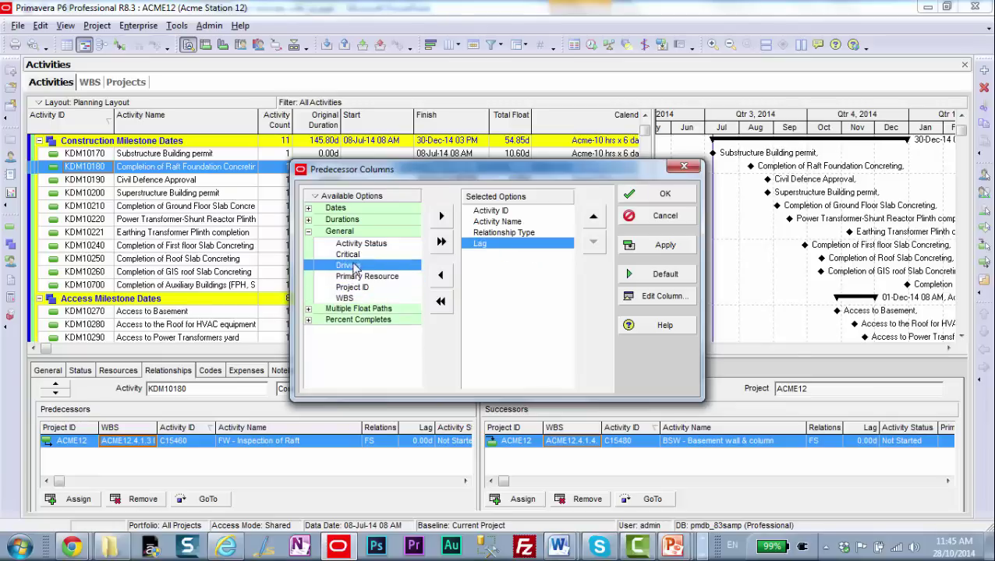
{"action": "double_click", "coordinate": [355, 266]}
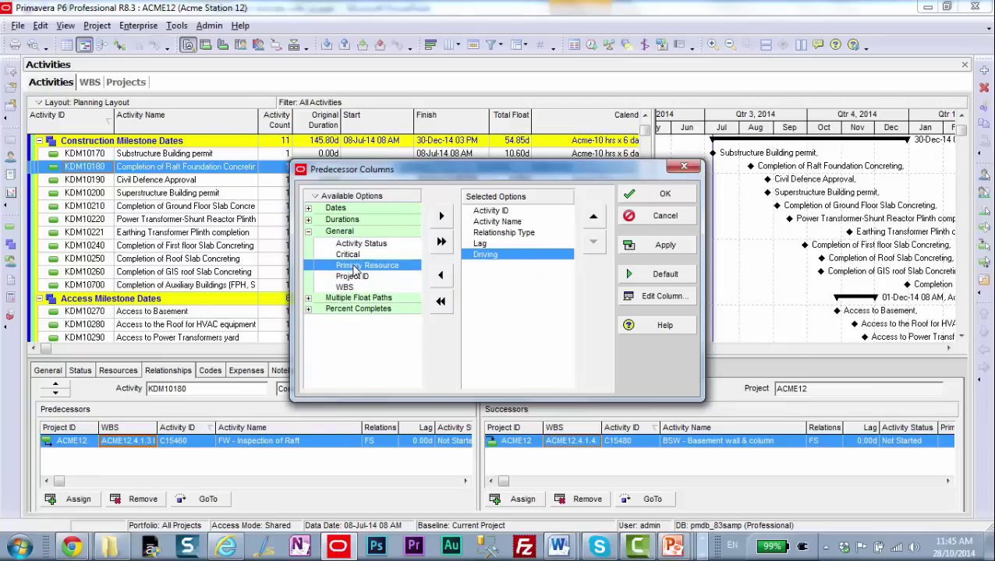
{"action": "left_click", "coordinate": [309, 209]}
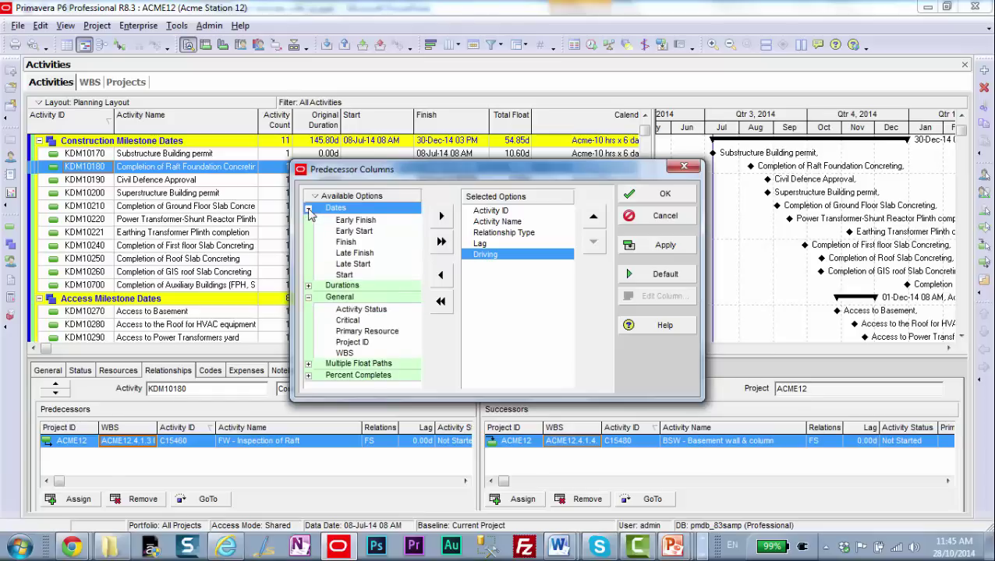
{"action": "double_click", "coordinate": [343, 274]}
{"action": "double_click", "coordinate": [347, 243]}
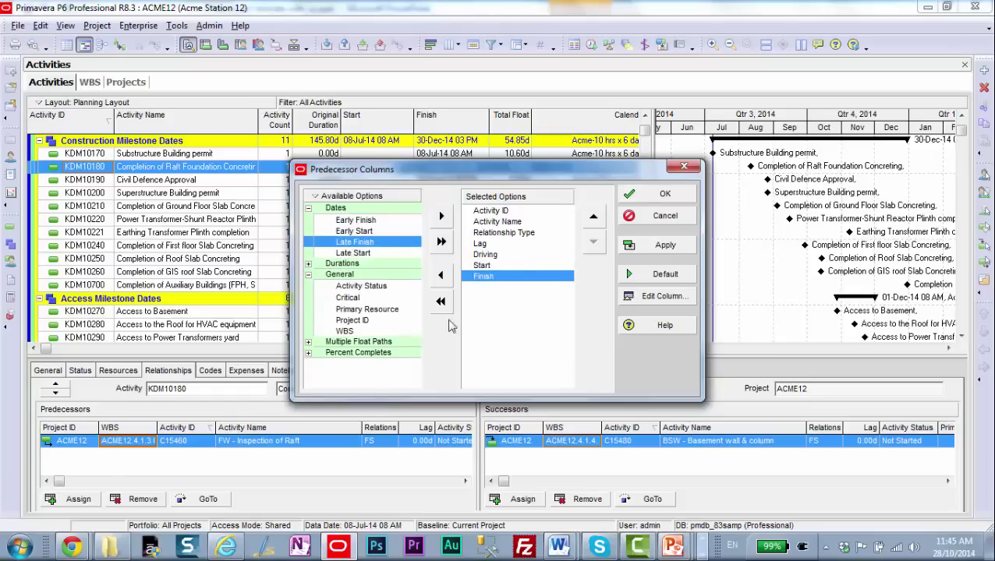
{"action": "key", "text": "Return"}
Give the successors table Driving, Start and Finish columns in place of Project ID and WBS.
{"action": "right_click", "coordinate": [573, 431]}
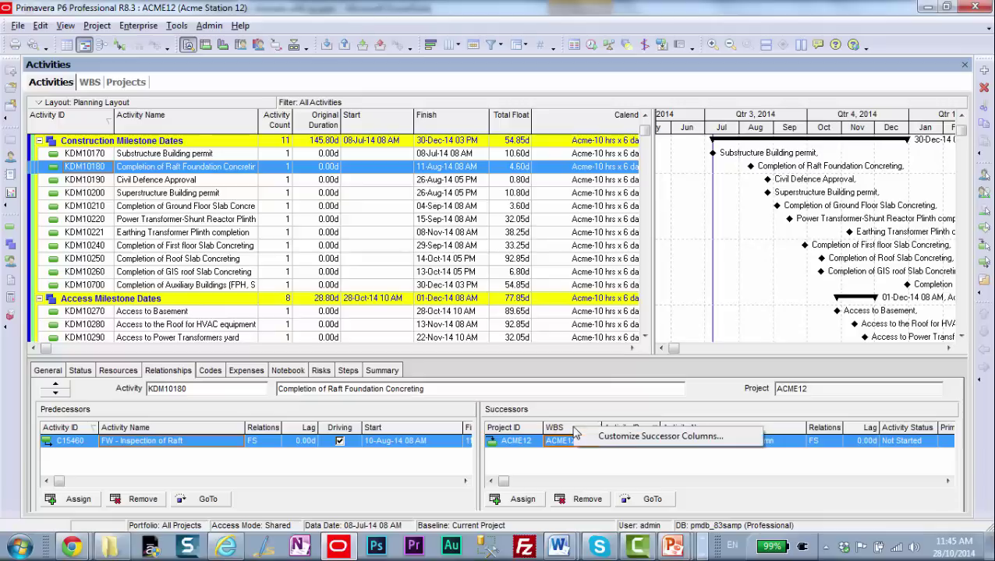
{"action": "left_click", "coordinate": [616, 441]}
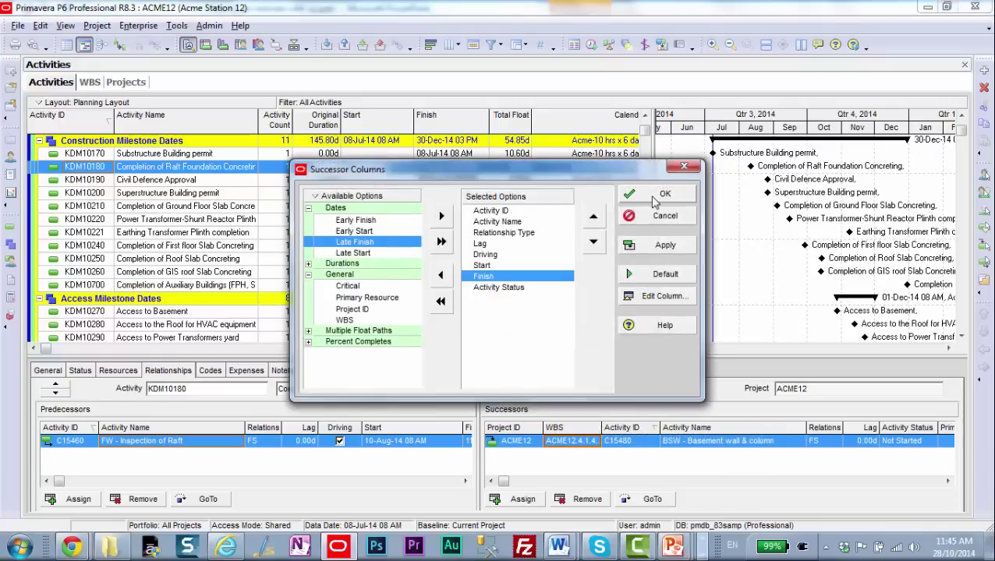
{"action": "left_click", "coordinate": [658, 194]}
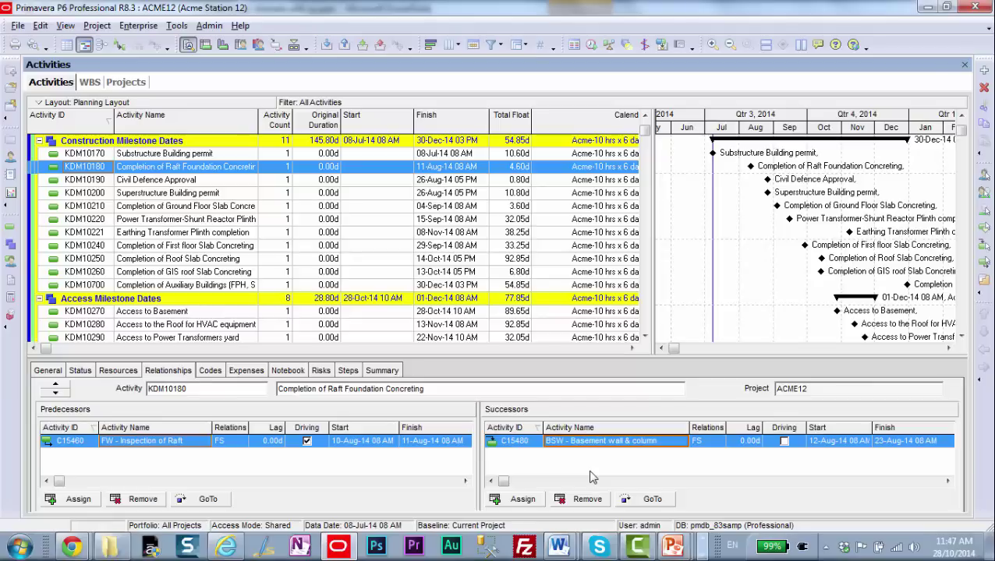
Select milestone KDM10700, enlarge the relationships panel, and pick successor MEP19700.
{"action": "left_click", "coordinate": [200, 287]}
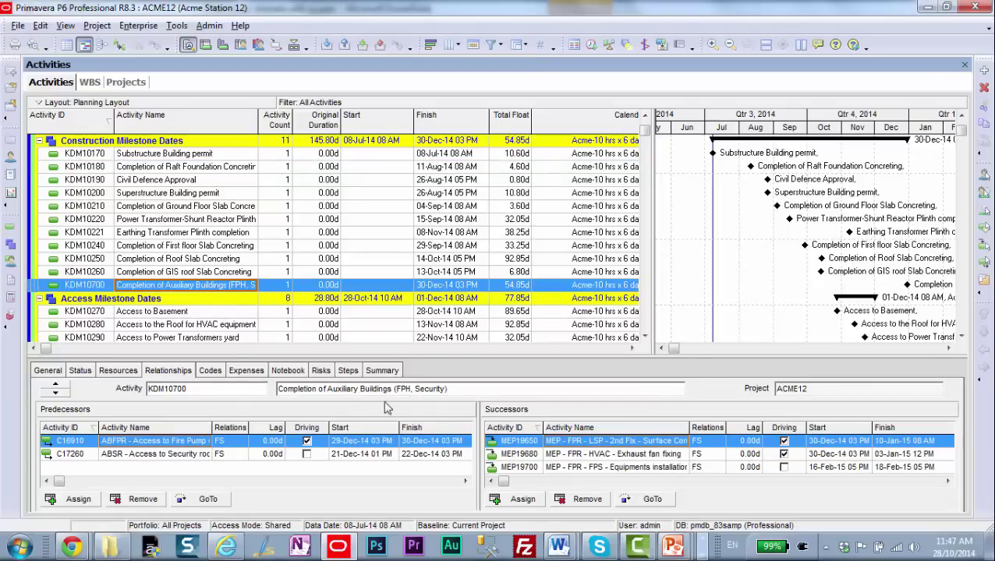
{"action": "left_click_drag", "start_coordinate": [472, 355], "coordinate": [471, 344]}
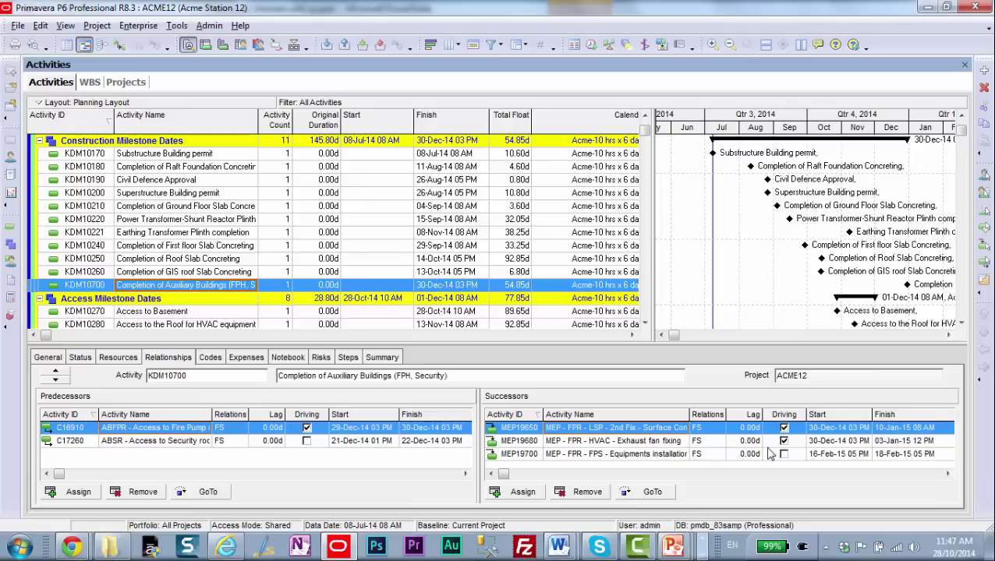
{"action": "left_click", "coordinate": [826, 456]}
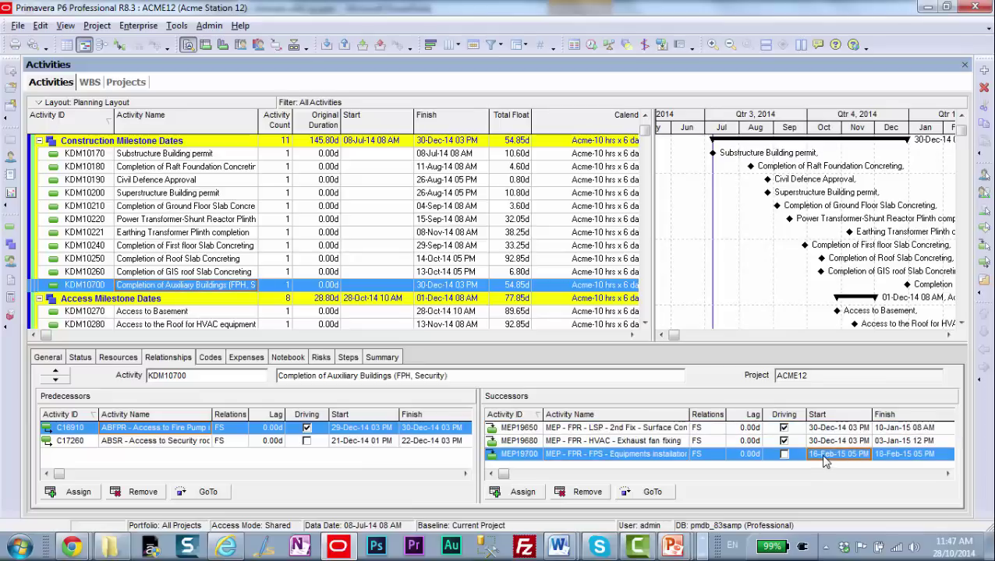